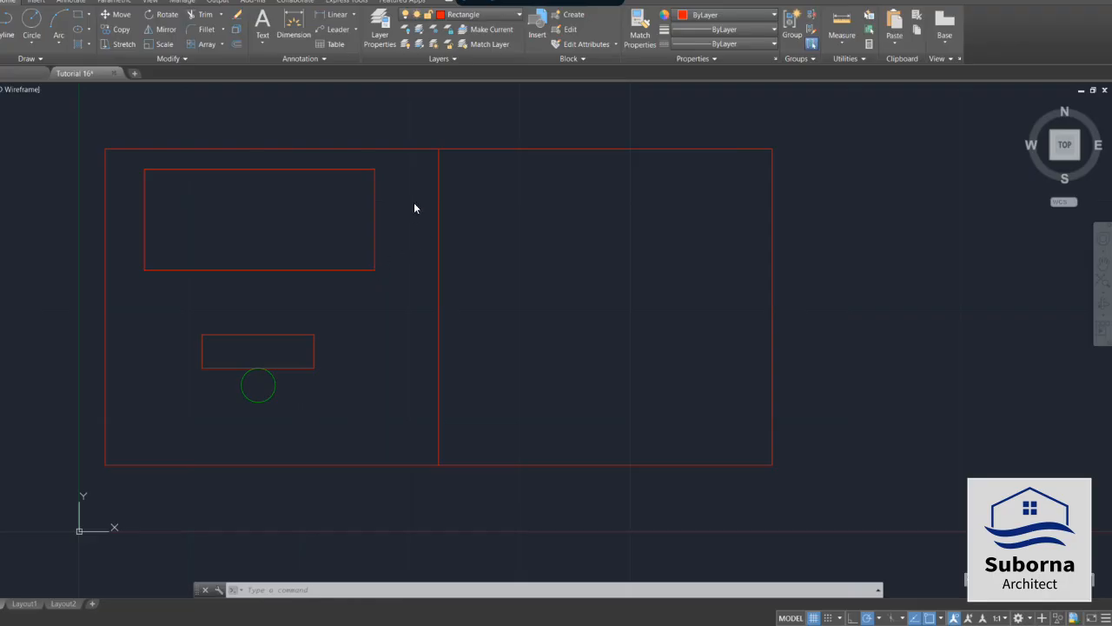
right_click(412, 131)
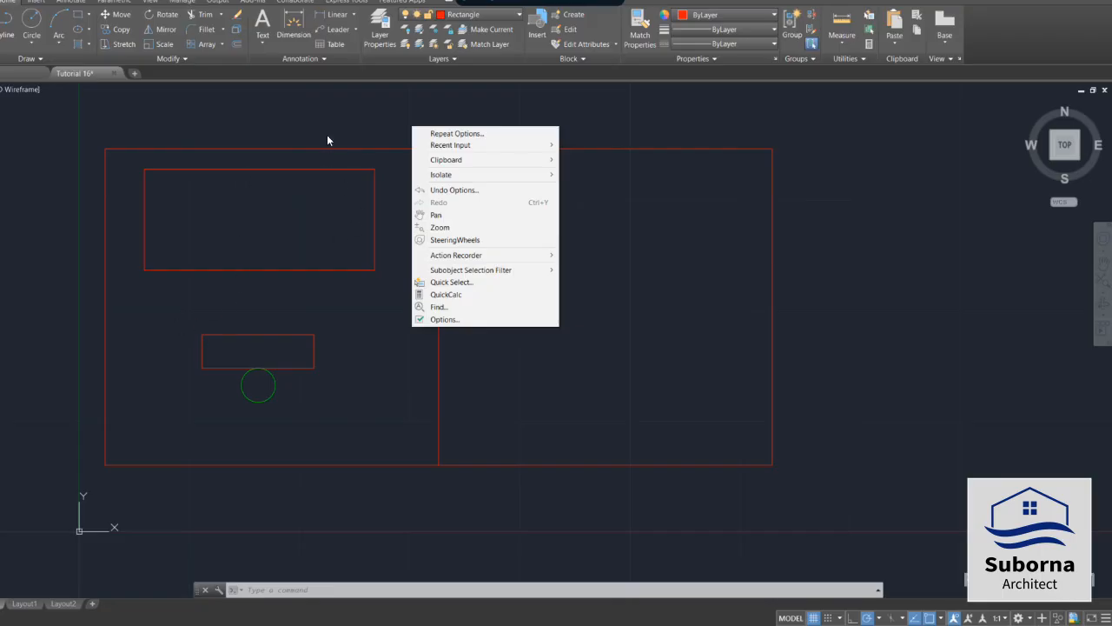
click(331, 104)
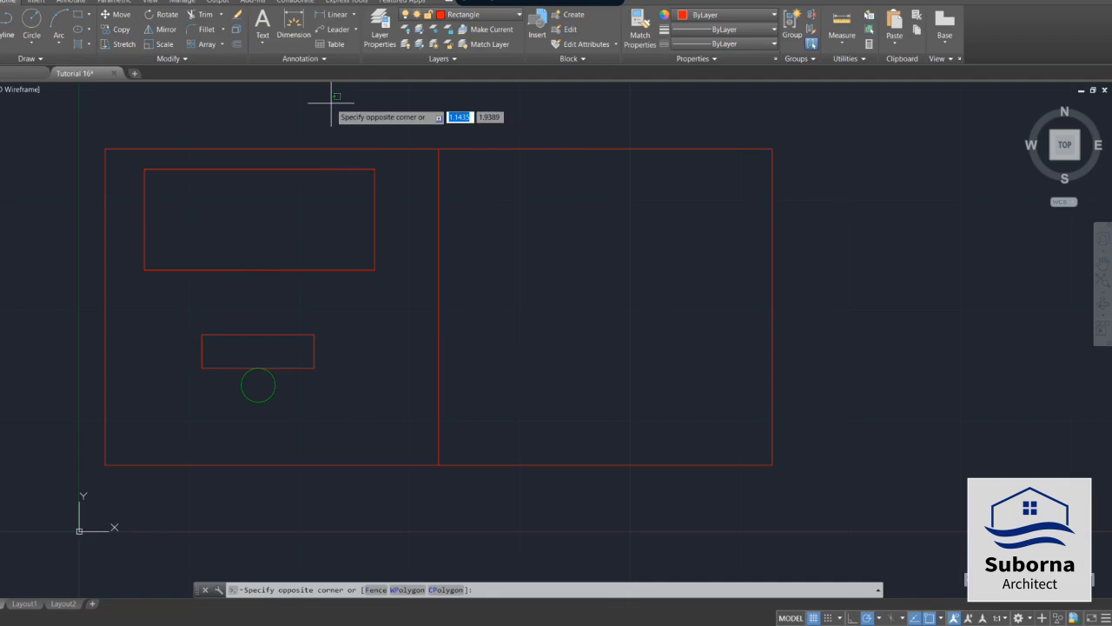
key(Escape)
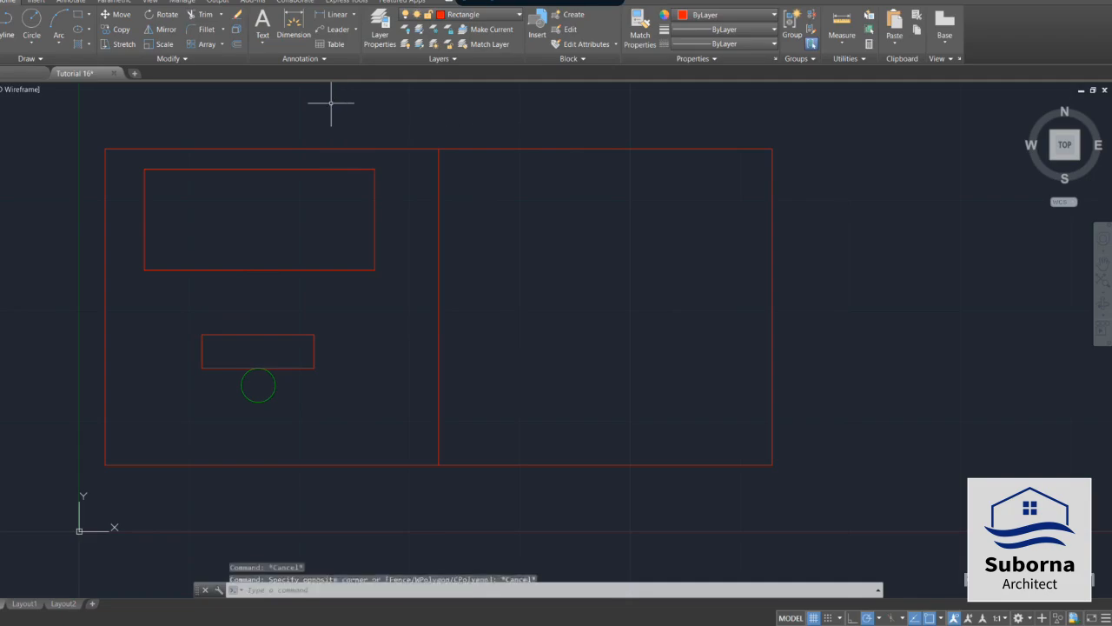
Step: Select the small rectangle and the circle, examine the editing commands offered for them, and clear the selection
click(168, 310)
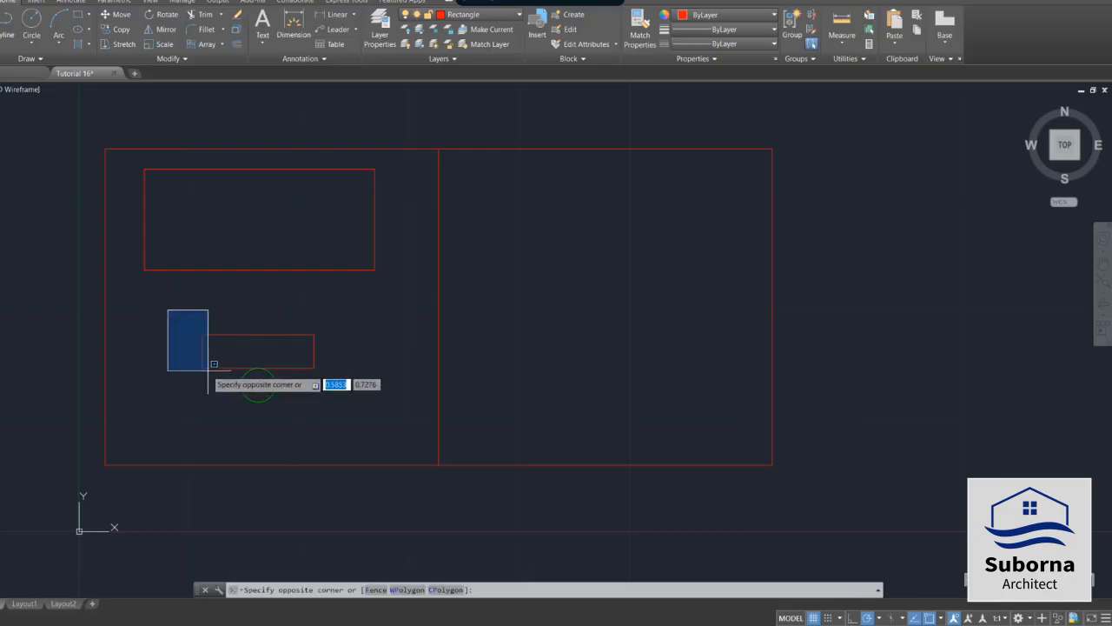
click(356, 418)
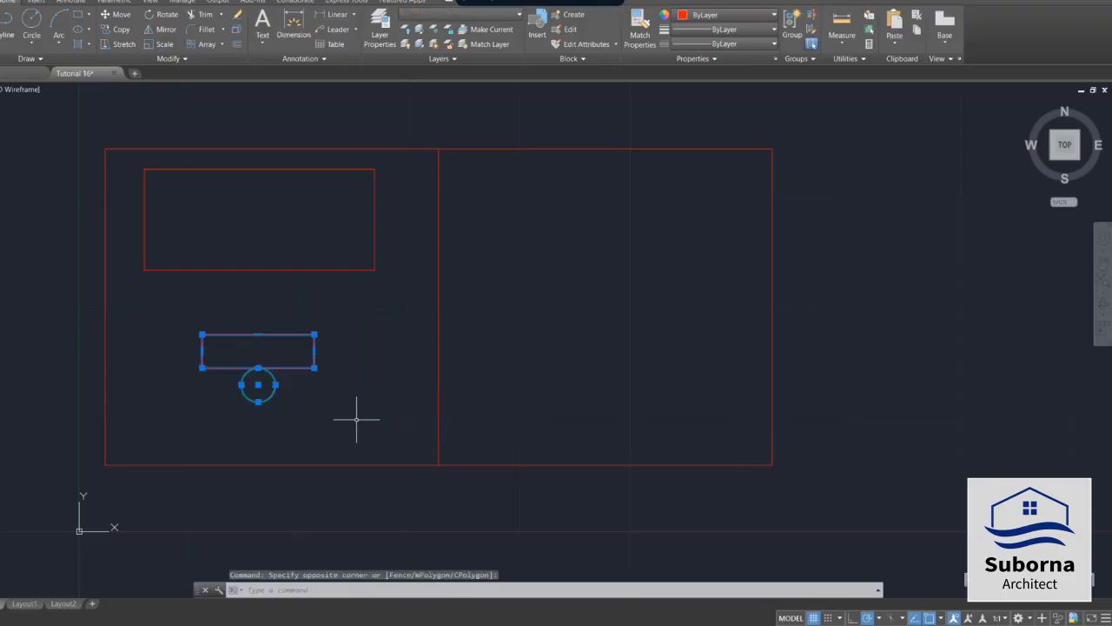
right_click(347, 334)
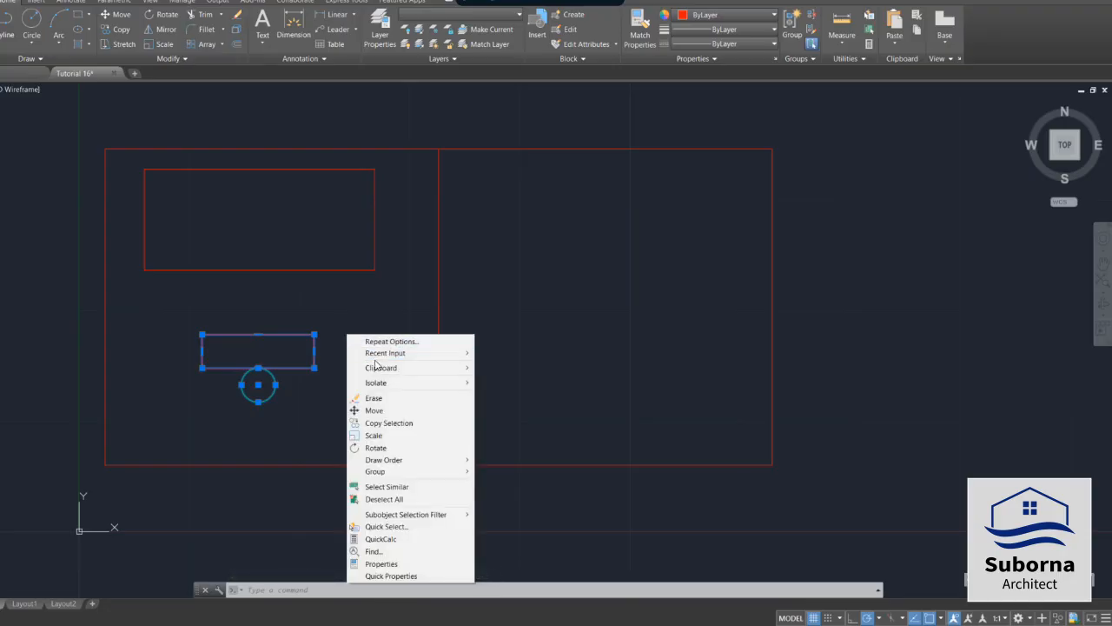
mouse_move(411, 368)
key(Escape)
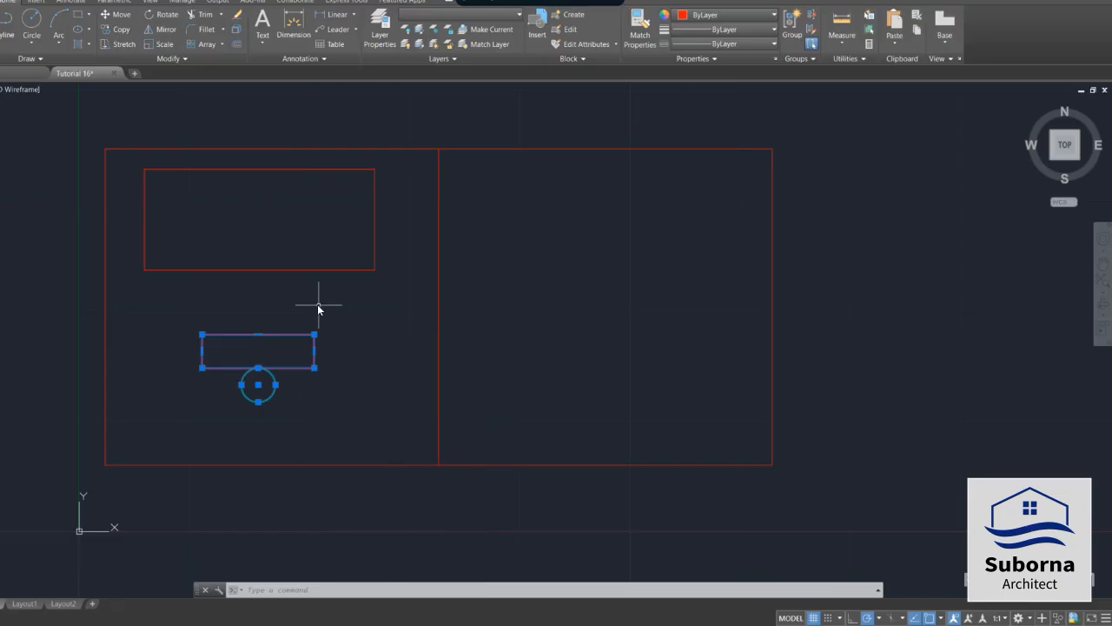
key(Escape)
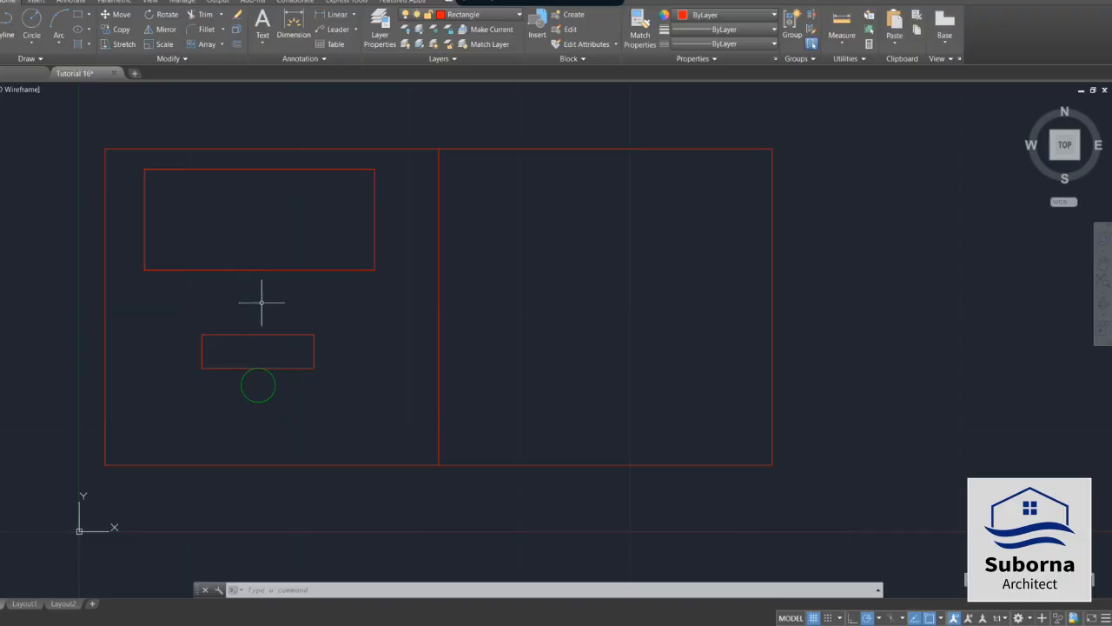
Step: Move the small rectangle and circle straight up about 0.18 units, using the circle's centre as base point
click(177, 317)
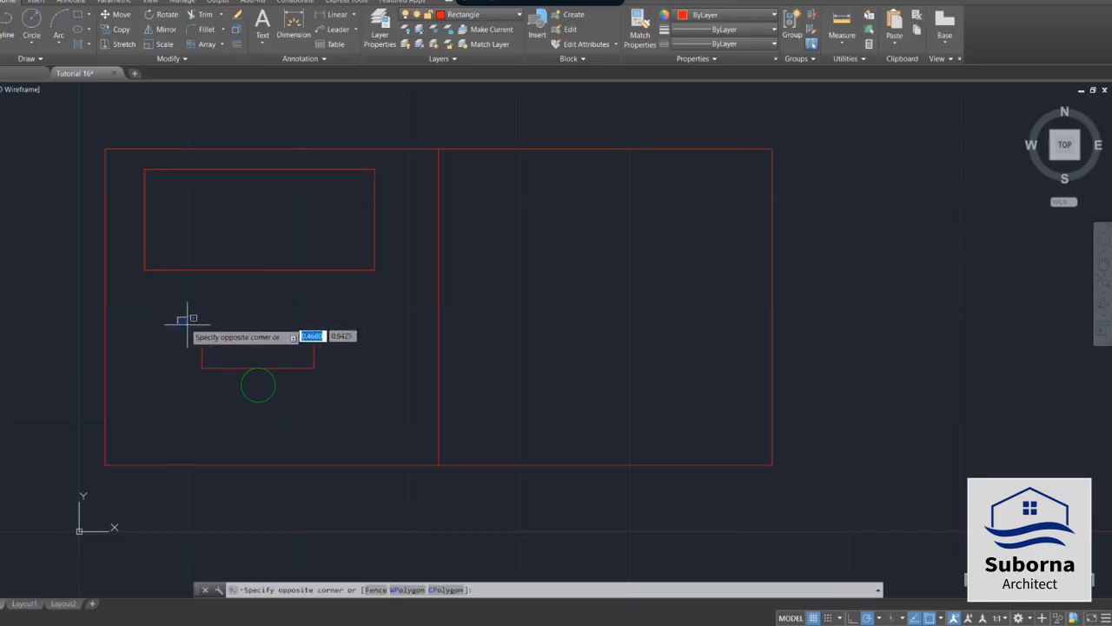
click(347, 408)
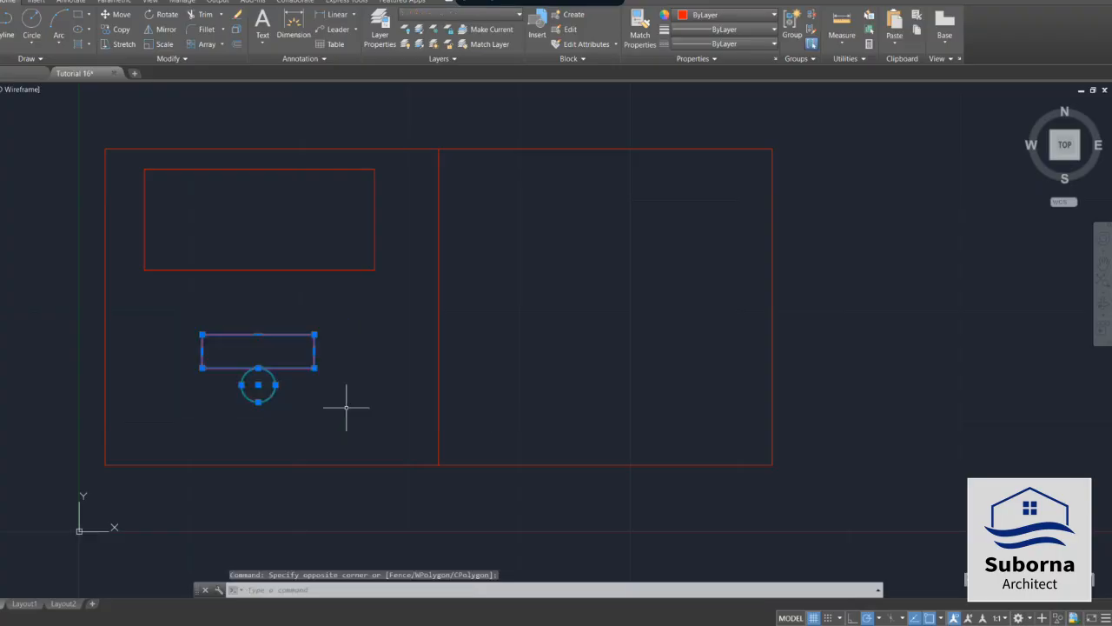
right_click(346, 326)
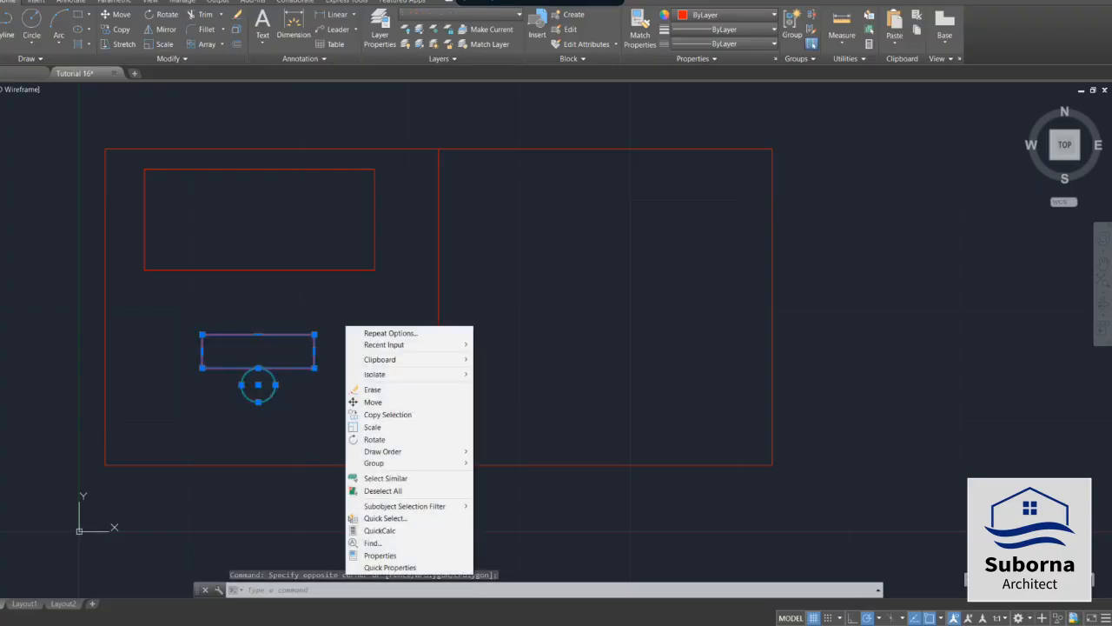
click(388, 402)
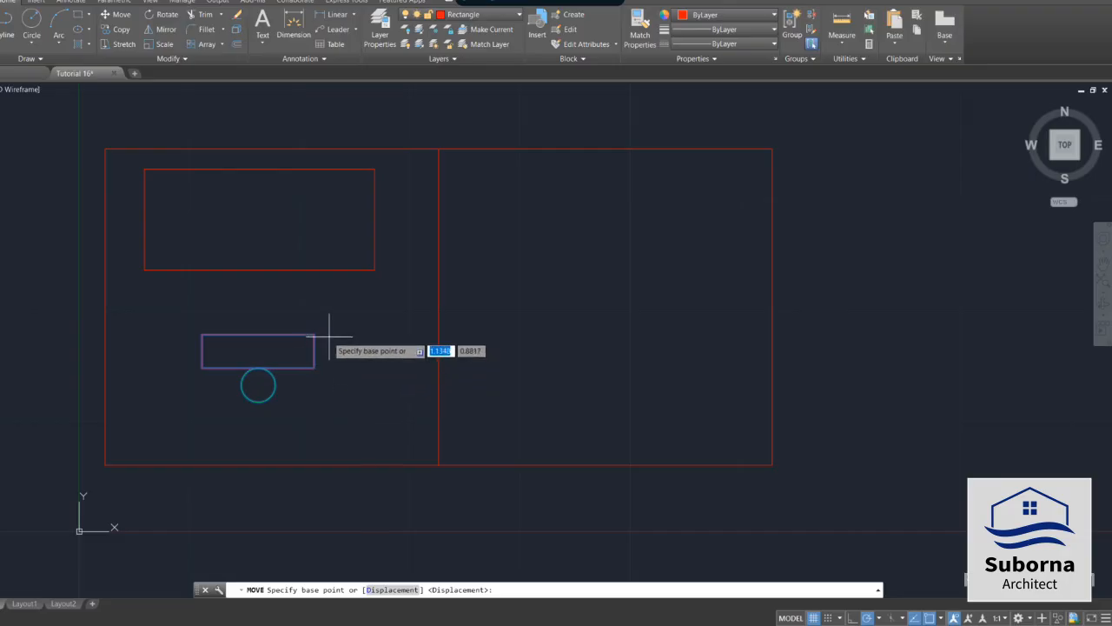
click(258, 383)
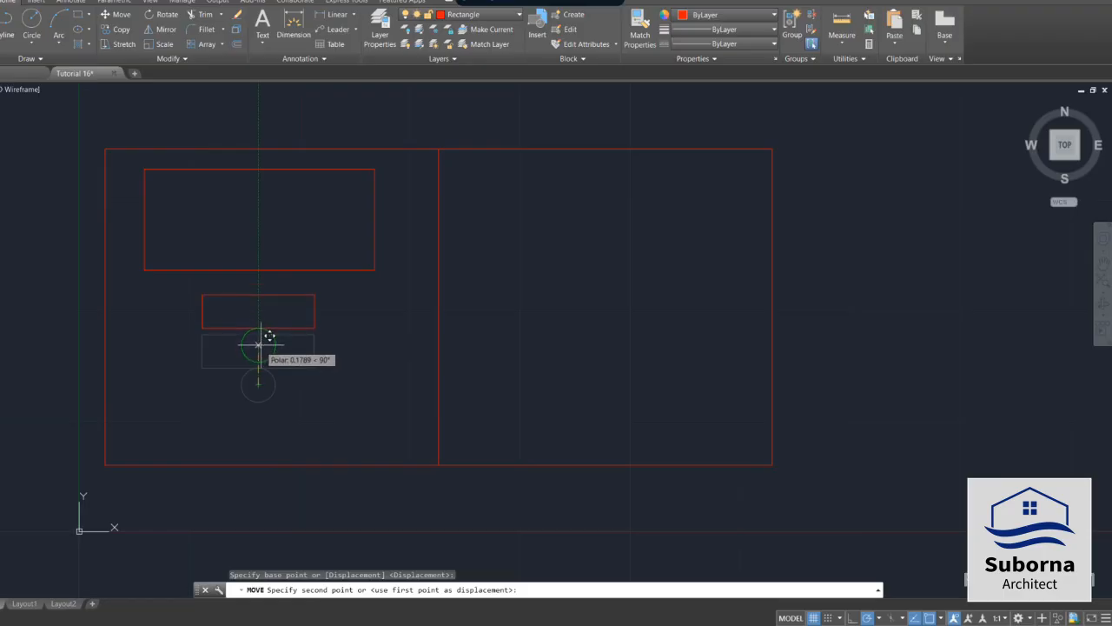
click(260, 343)
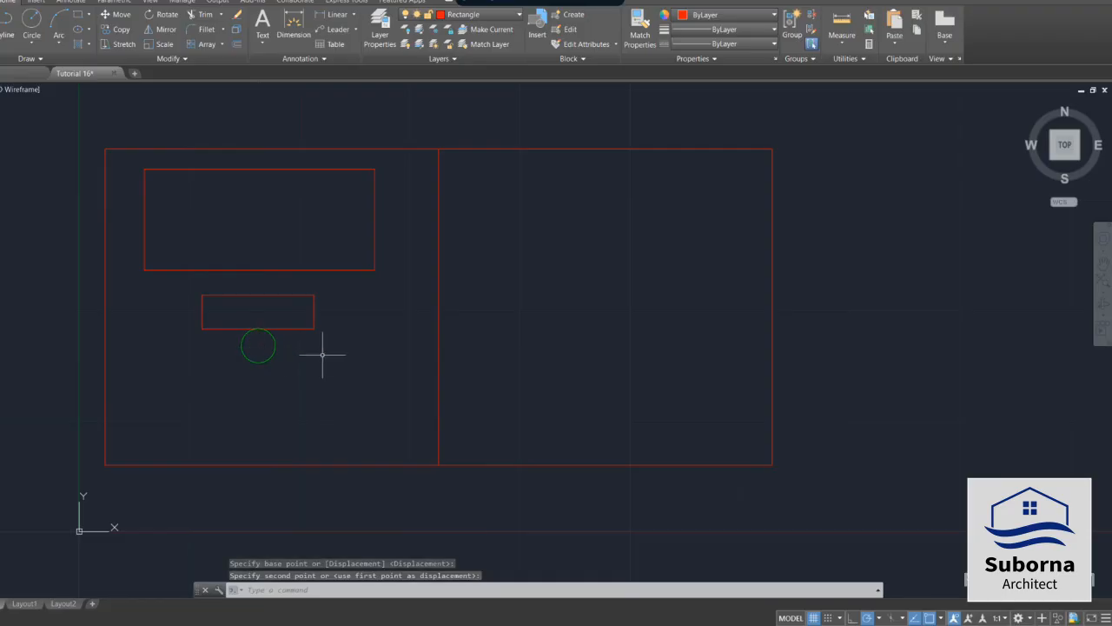
Step: Move the small rectangle and circle straight down about 0.25 units, using the circle's centre as base point
click(184, 286)
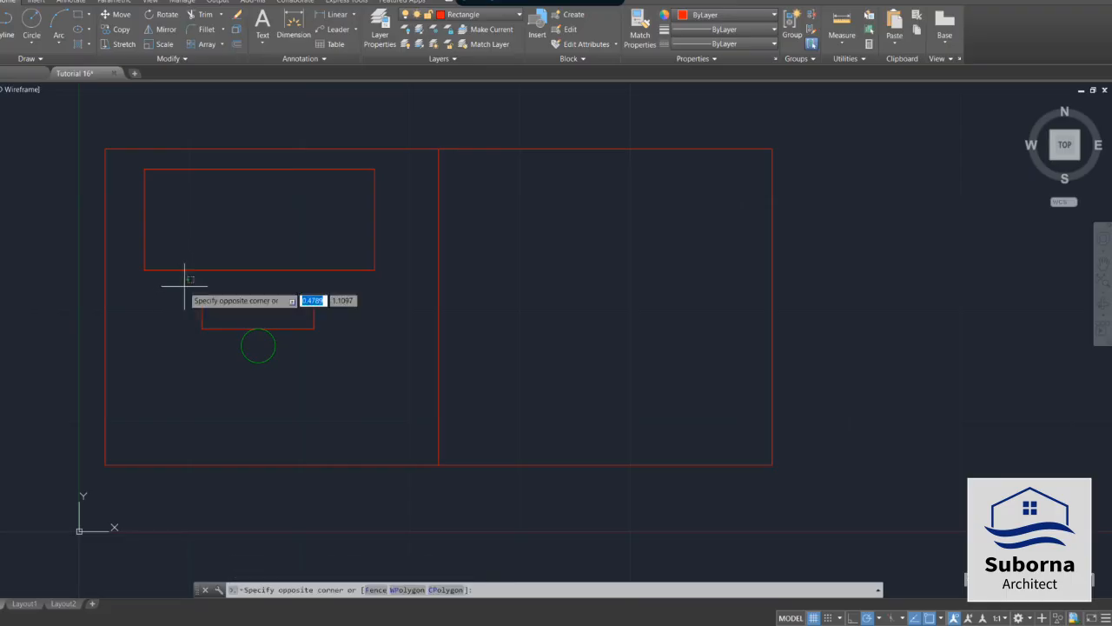
click(332, 363)
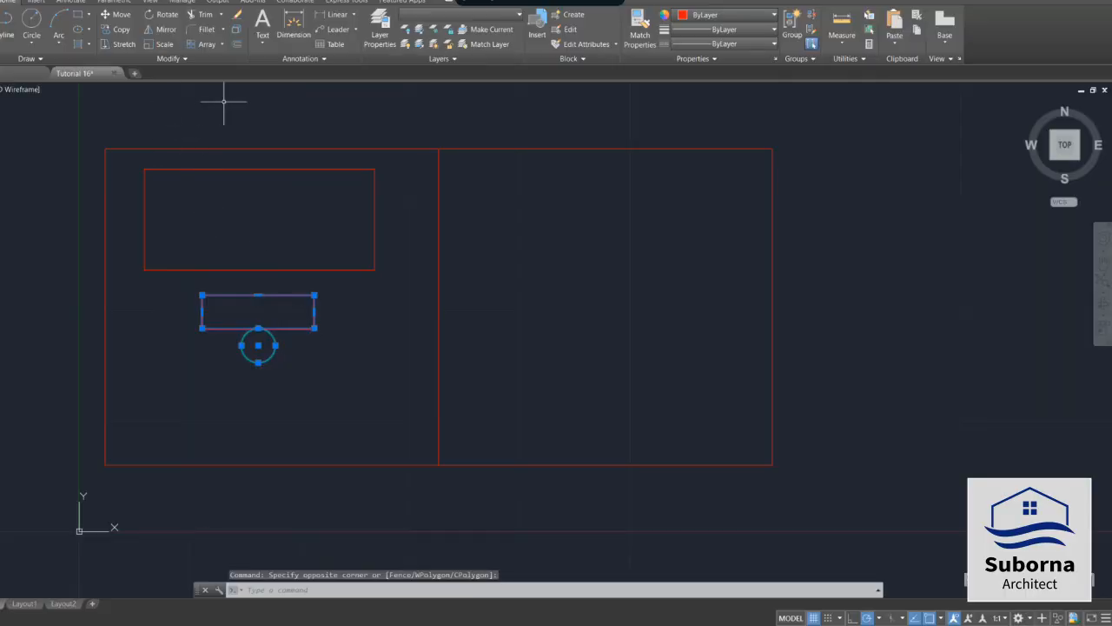
click(116, 14)
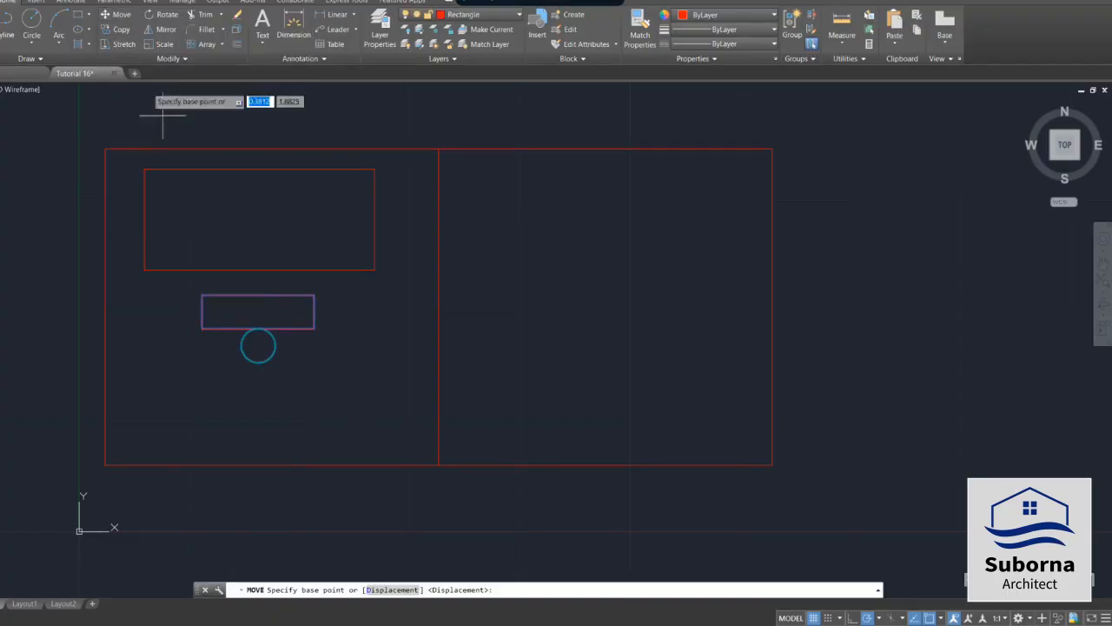
click(258, 346)
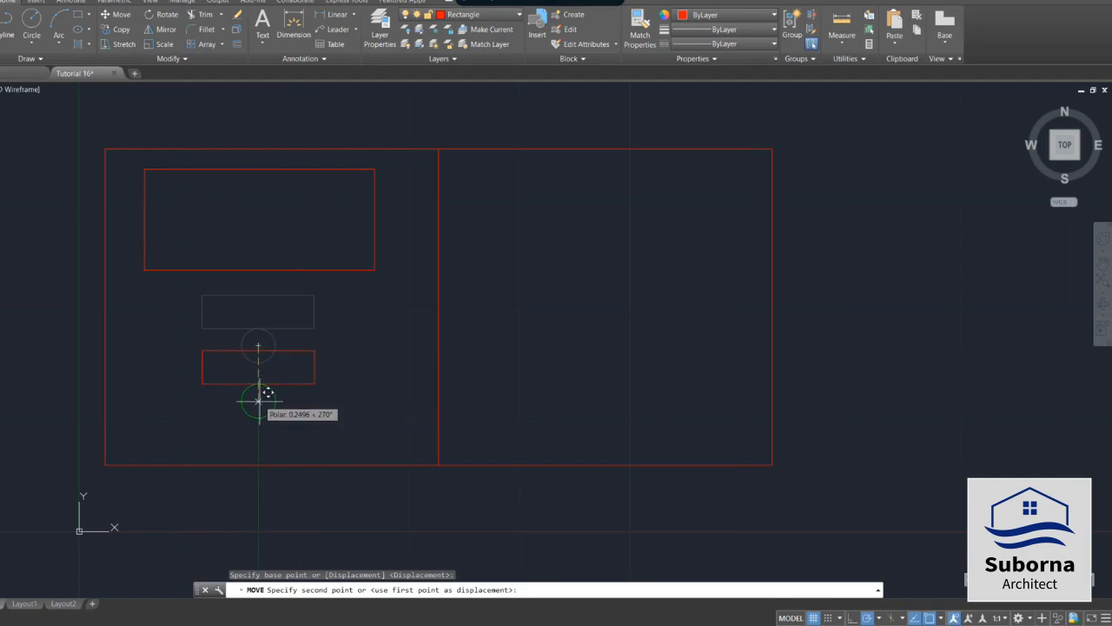
click(258, 401)
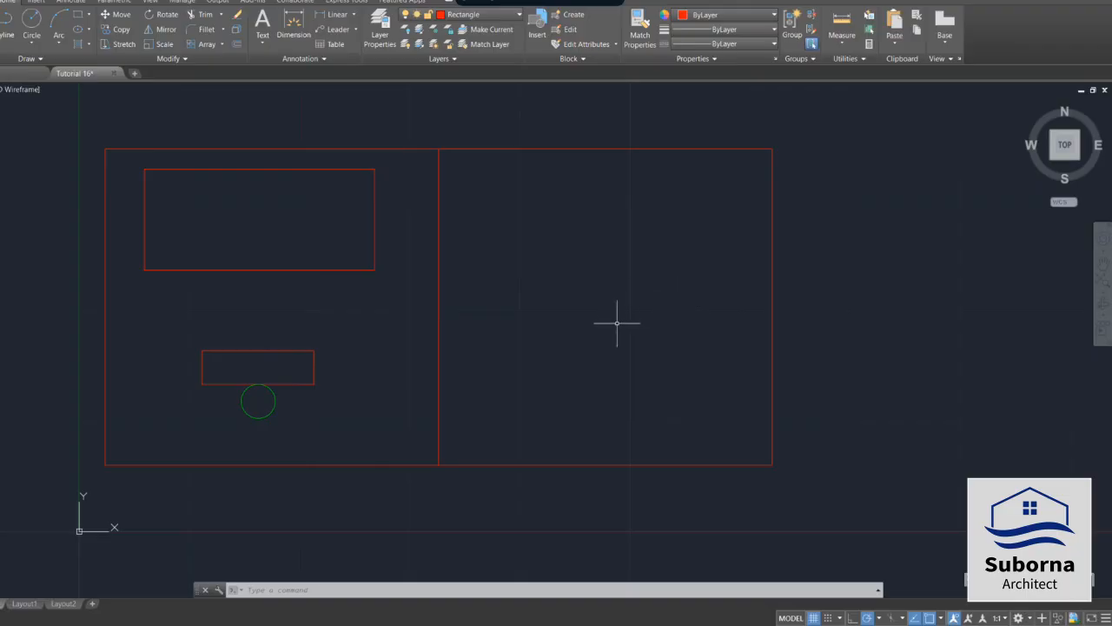
Step: Copy the left room's two rectangles and circle about 1.68 units horizontally into the right room, and undo the copy
click(124, 158)
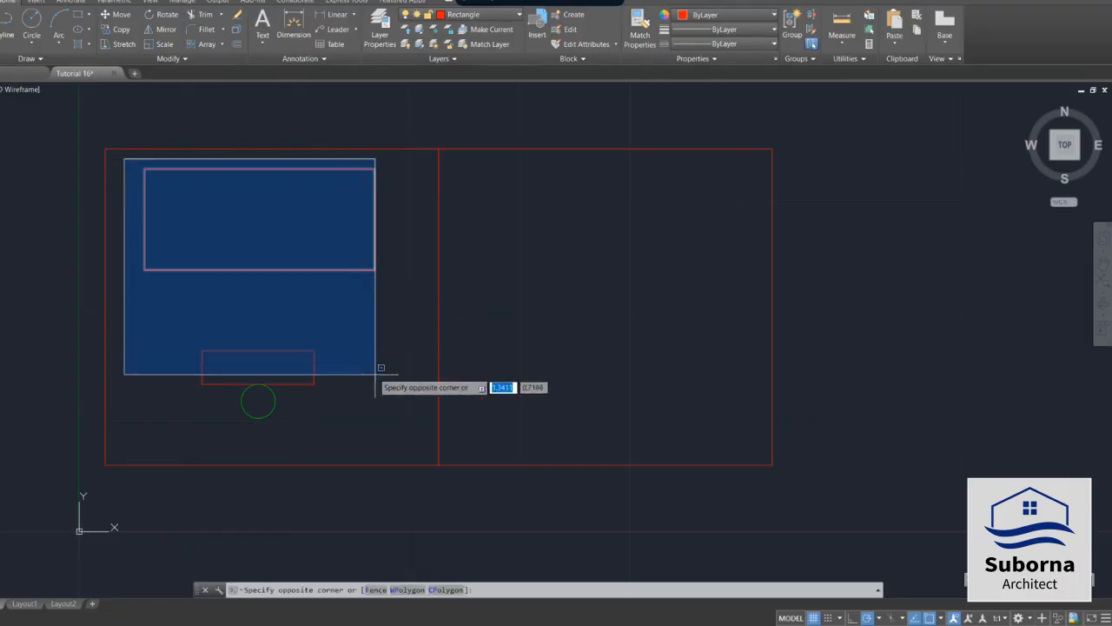
click(396, 431)
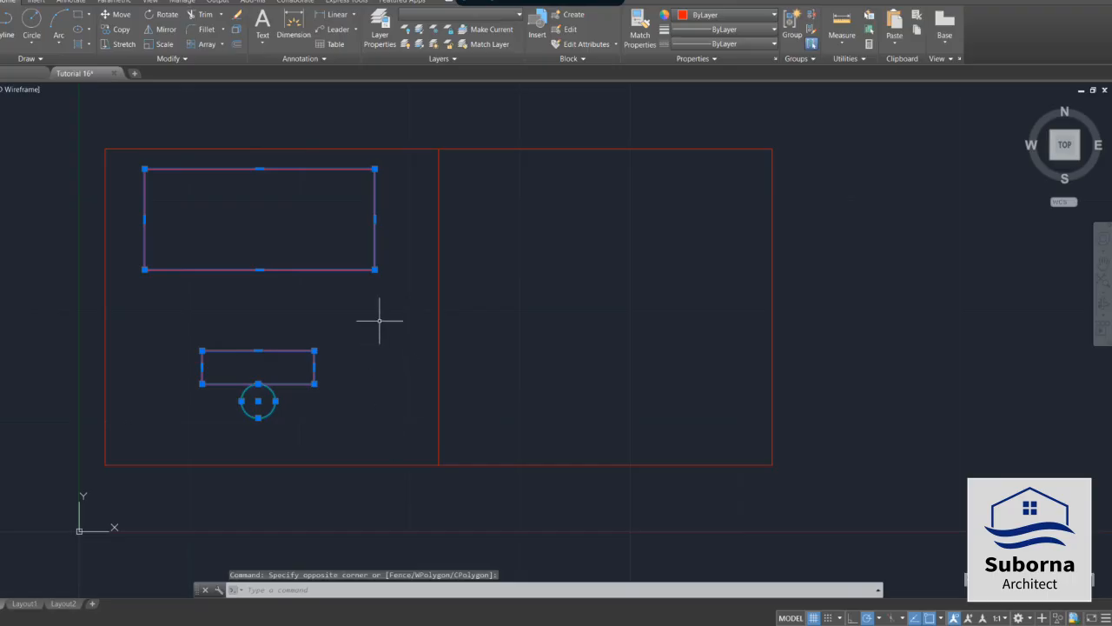
right_click(328, 285)
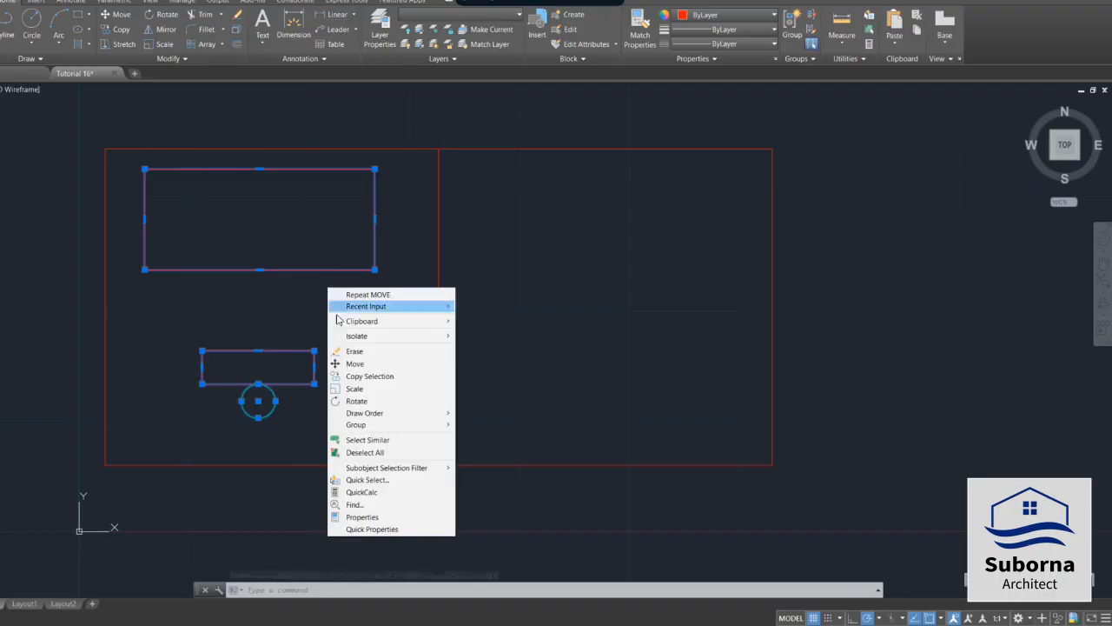
click(382, 379)
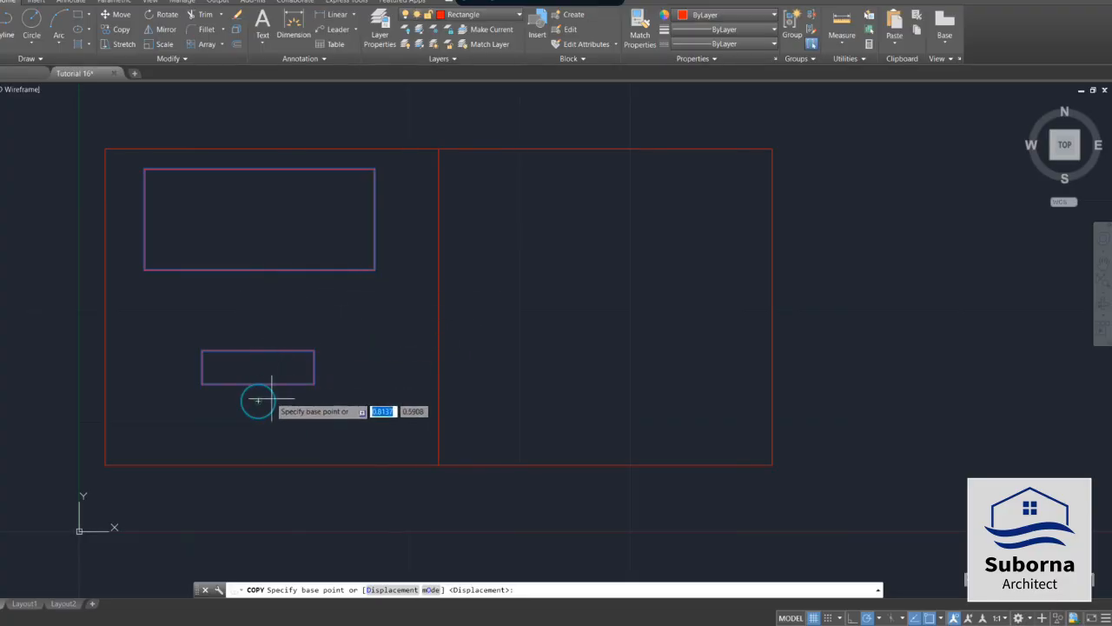
click(374, 269)
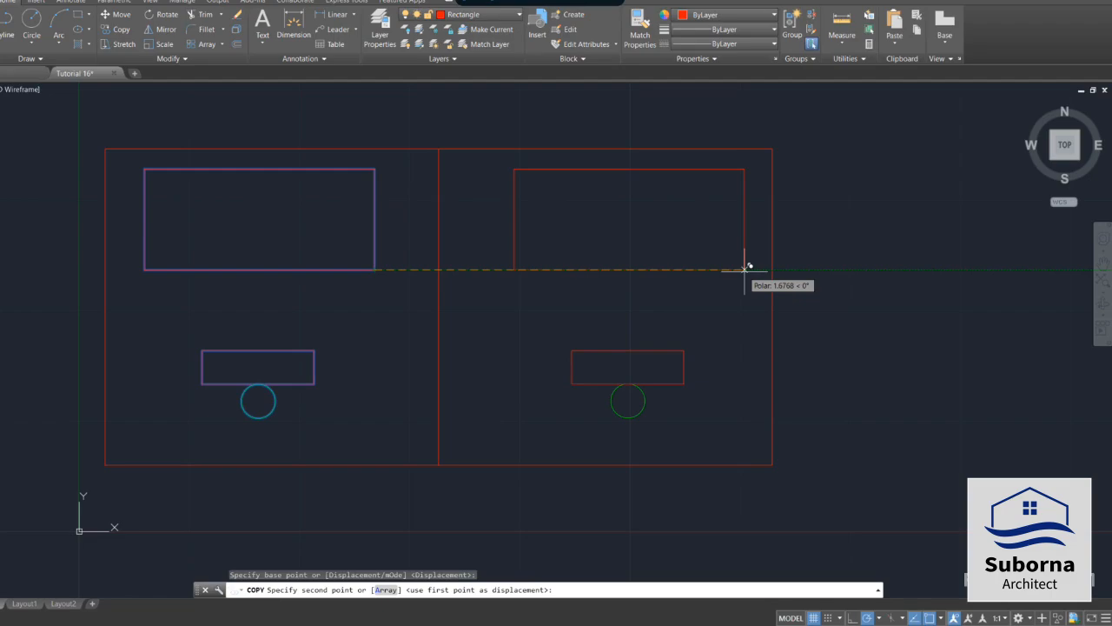
click(745, 268)
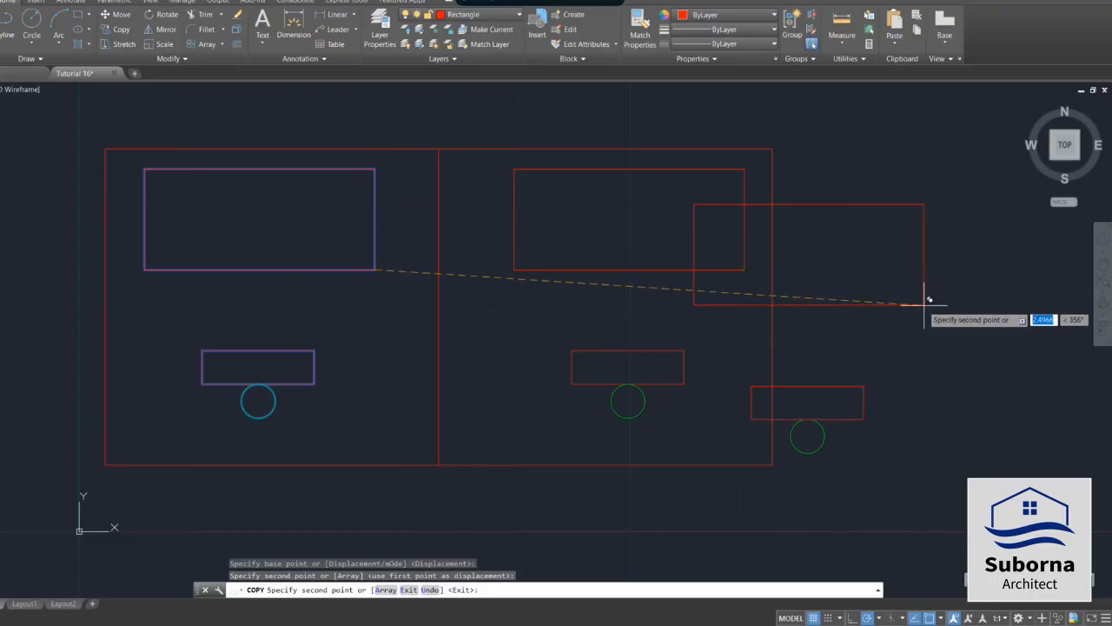
key(Escape)
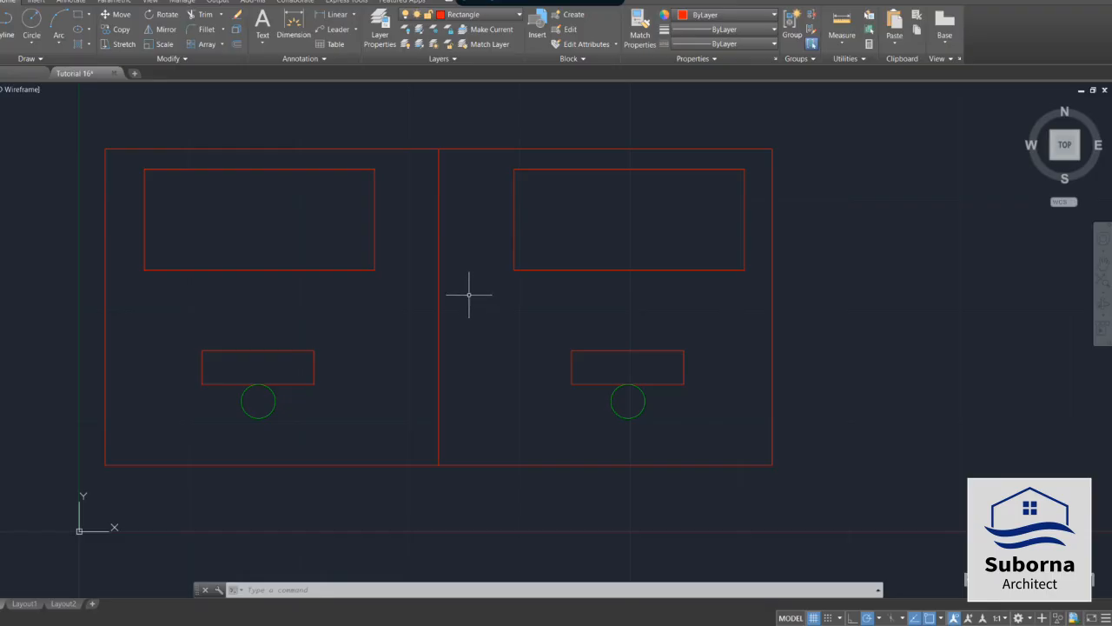
key(ctrl+z)
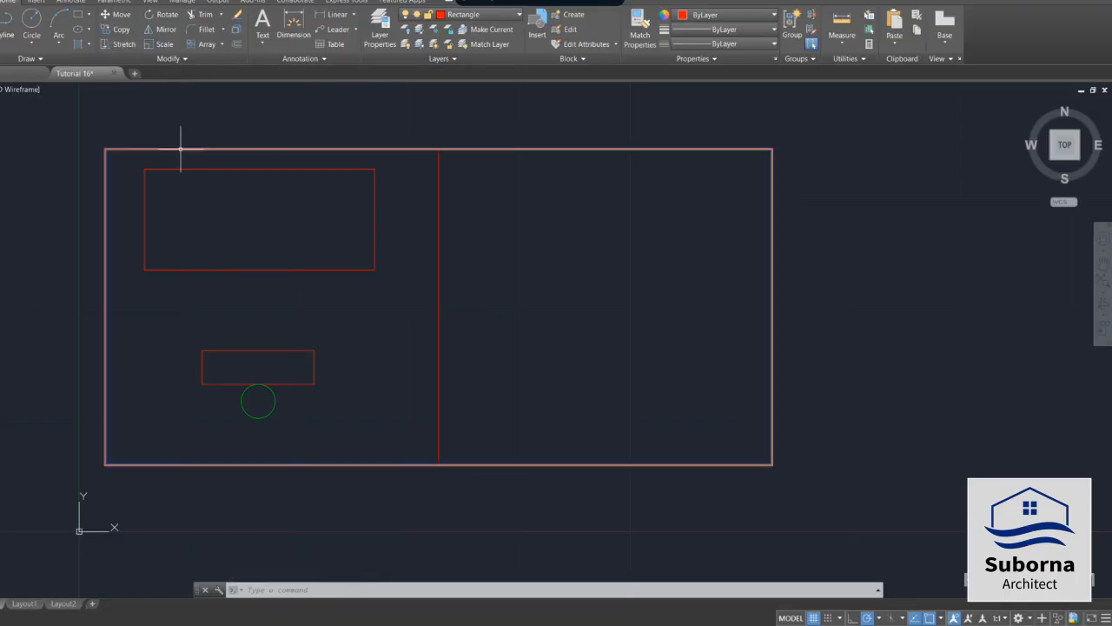
Step: Copy the left room's two rectangles and circle about 1.64 units horizontally into the right room, from the large rectangle's lower-right corner
click(125, 160)
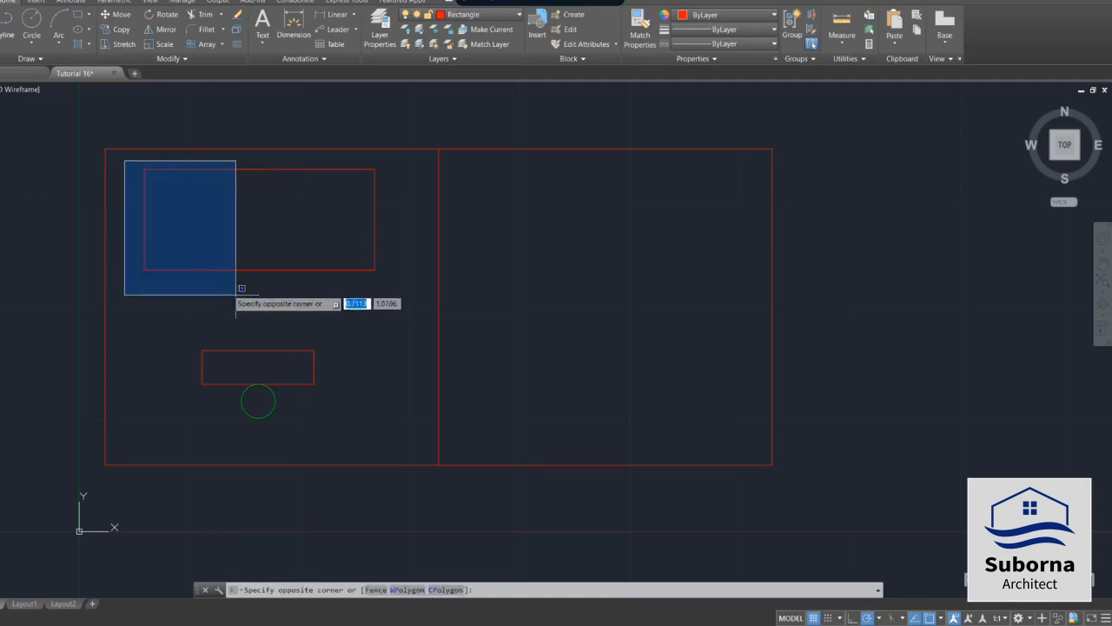
click(398, 430)
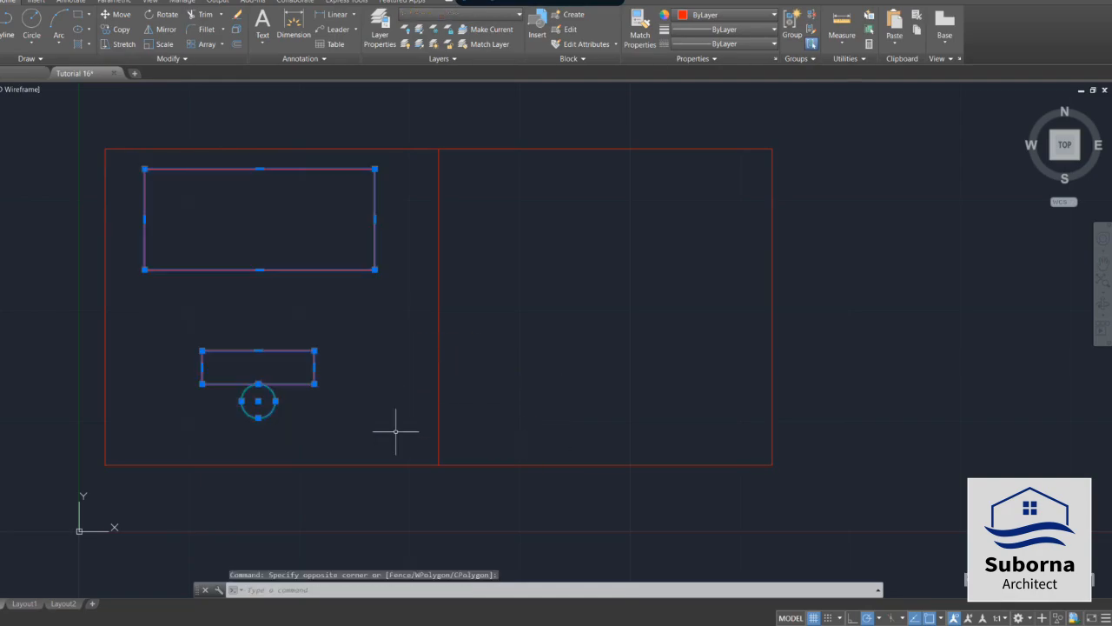
click(121, 30)
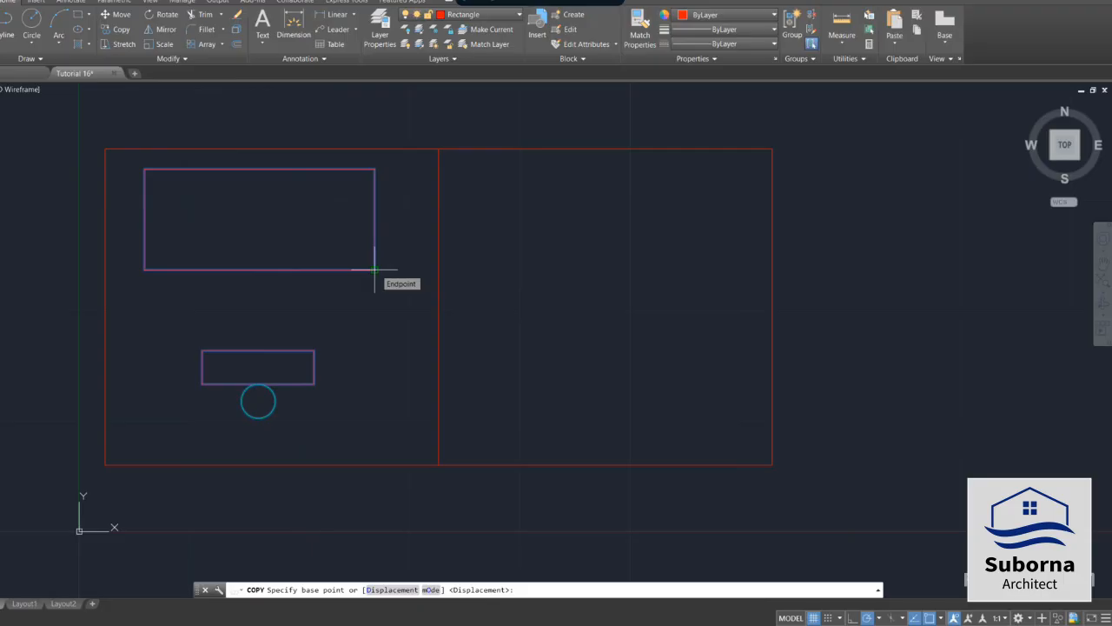
click(375, 270)
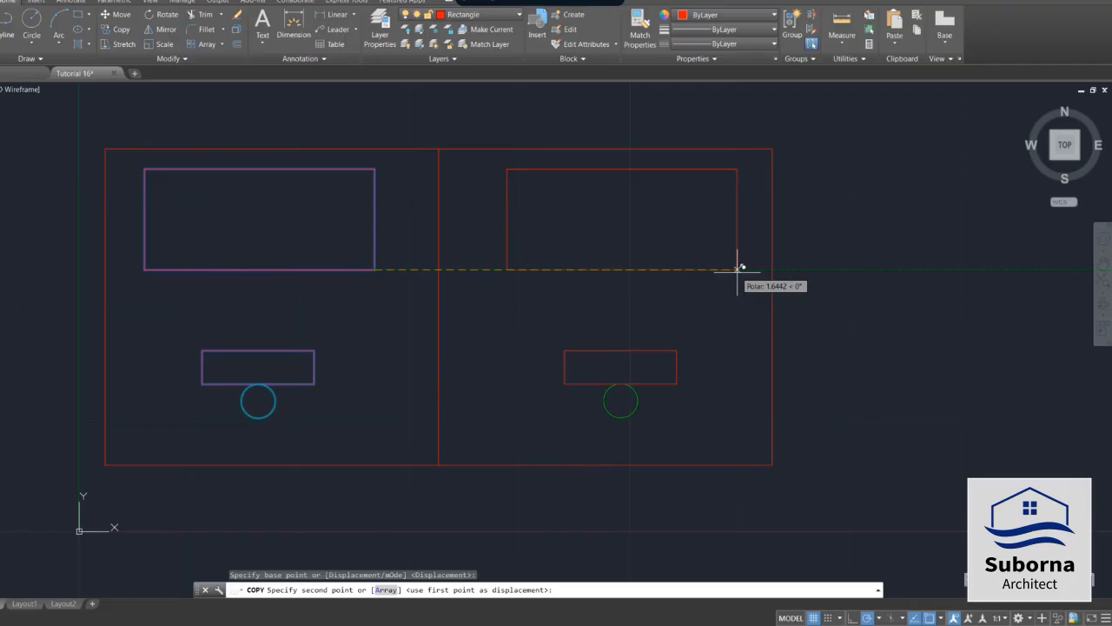
click(738, 269)
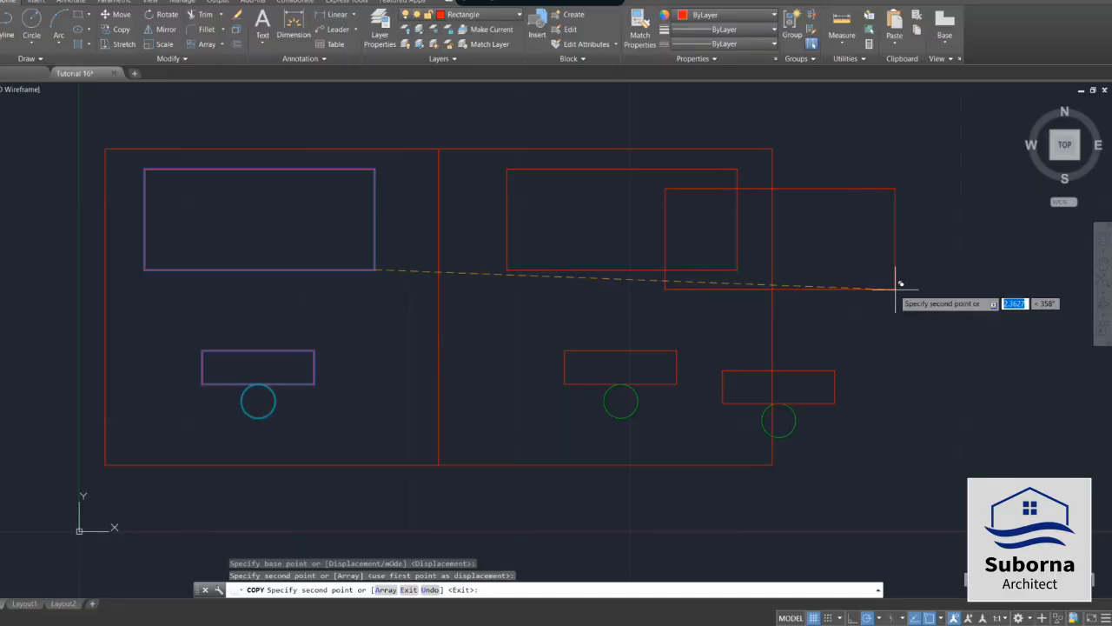
key(Escape)
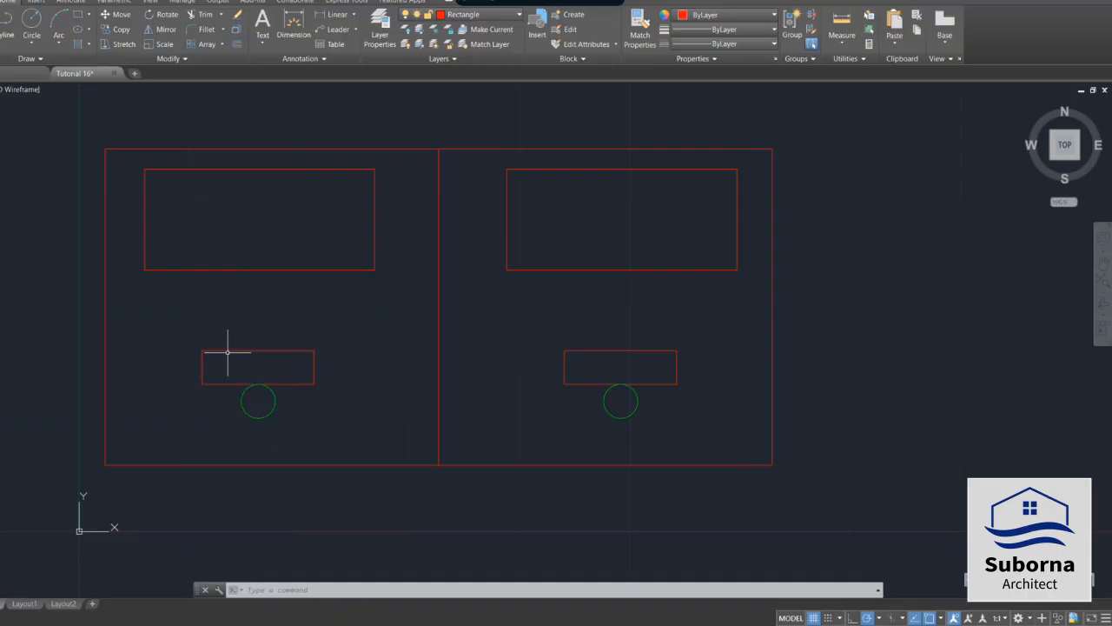
Step: Rotate the left room's small rectangle and circle 180° about the circle's centre
click(188, 332)
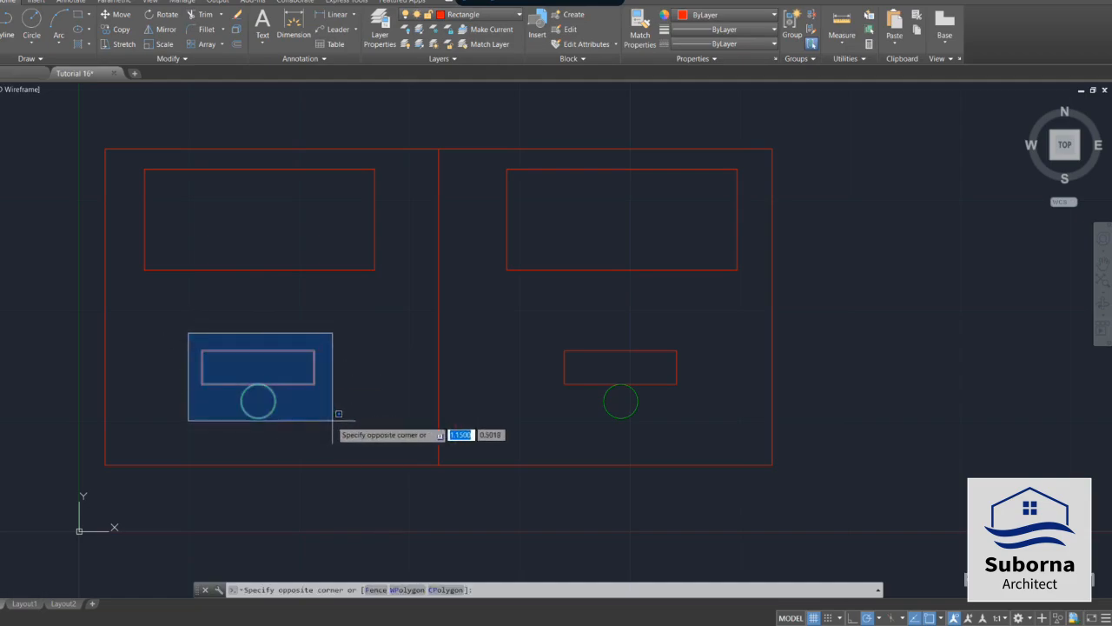
click(332, 420)
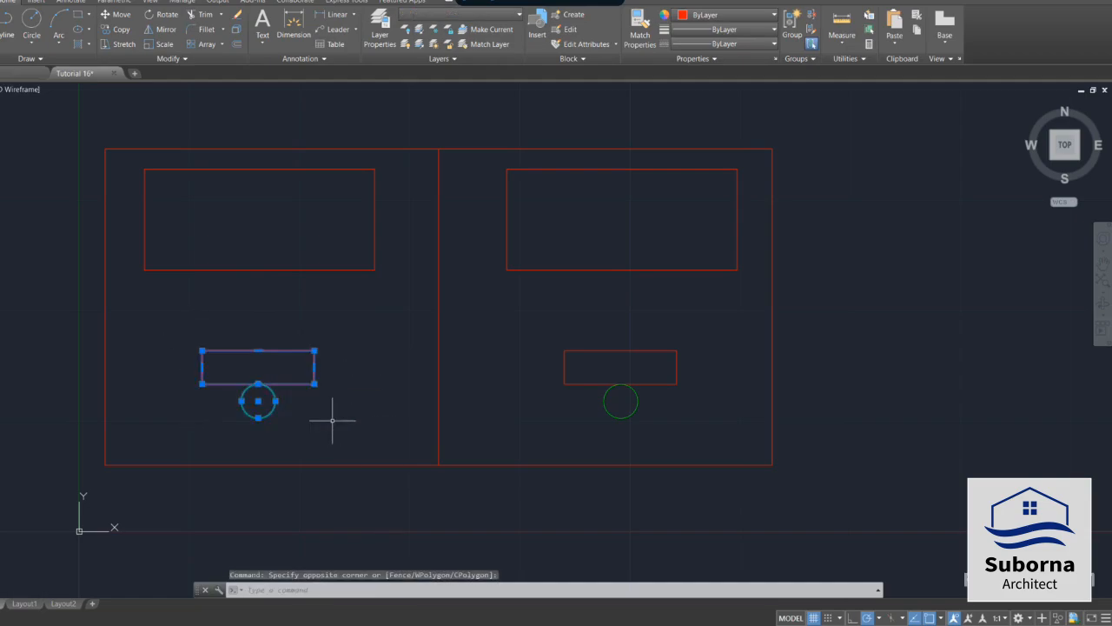
right_click(294, 356)
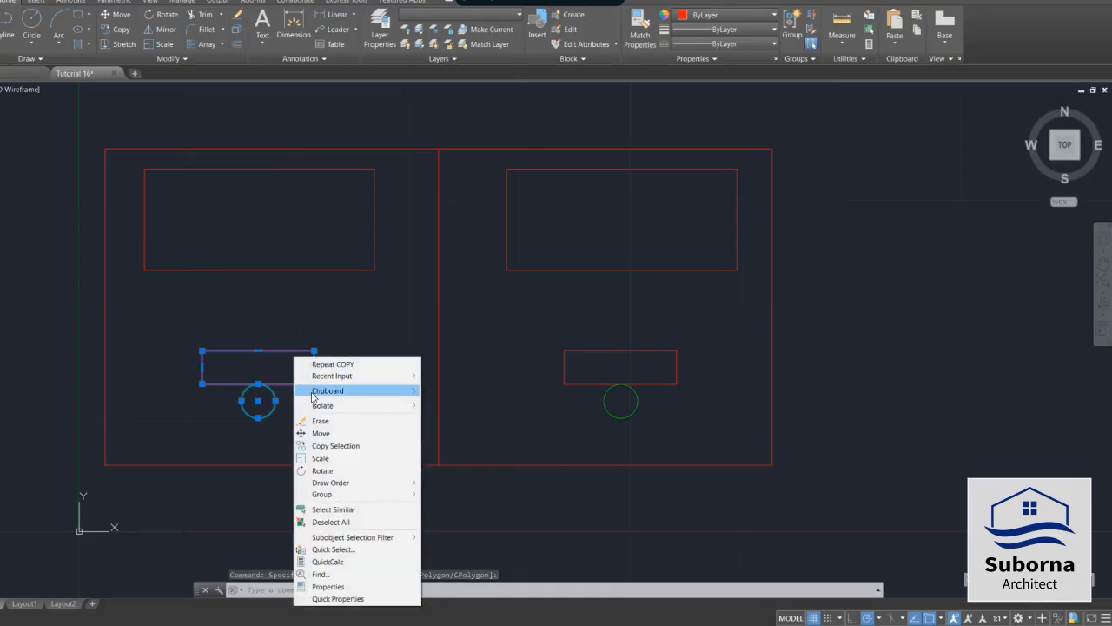
click(323, 470)
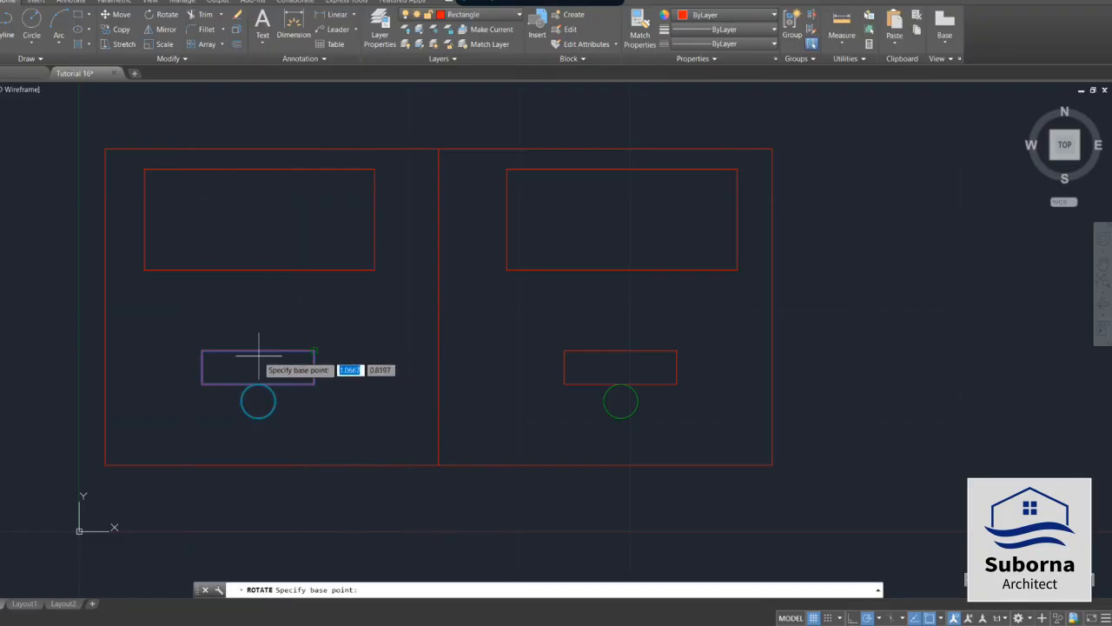
click(258, 400)
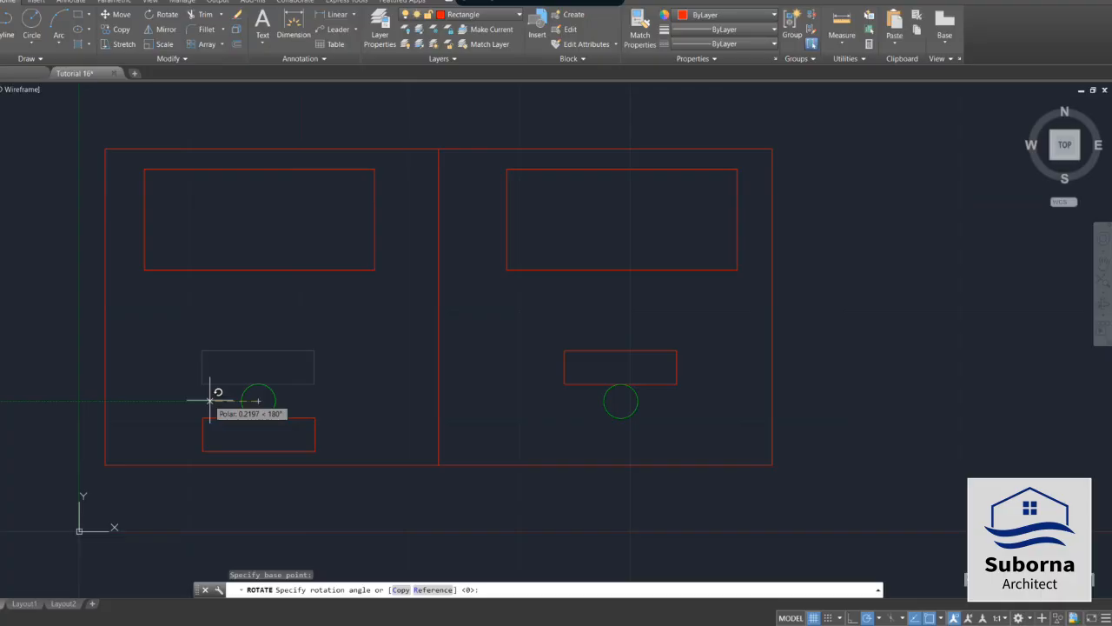
click(210, 401)
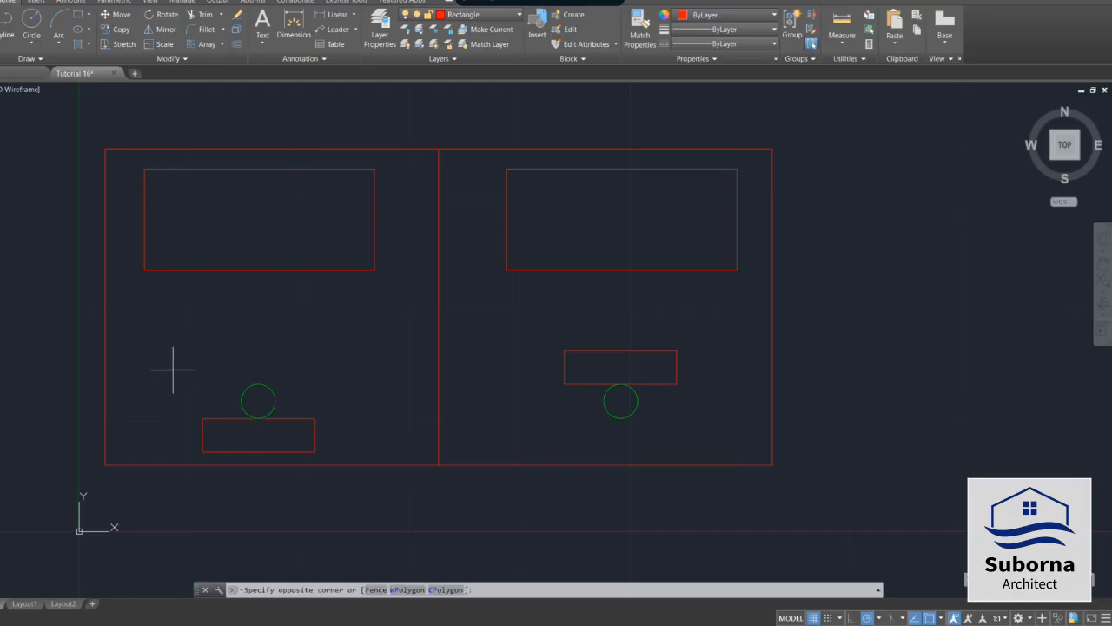
Step: Rotate the left room's small rectangle and circle by 90° about the circle's centre, standing the rectangle upright beside the circle
click(173, 370)
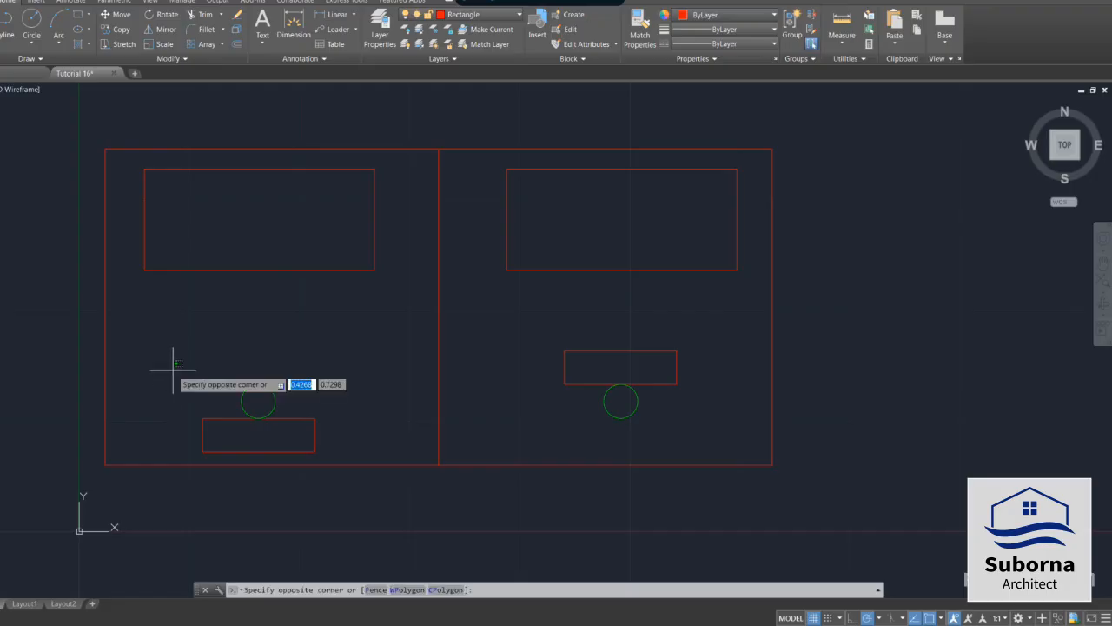
click(339, 456)
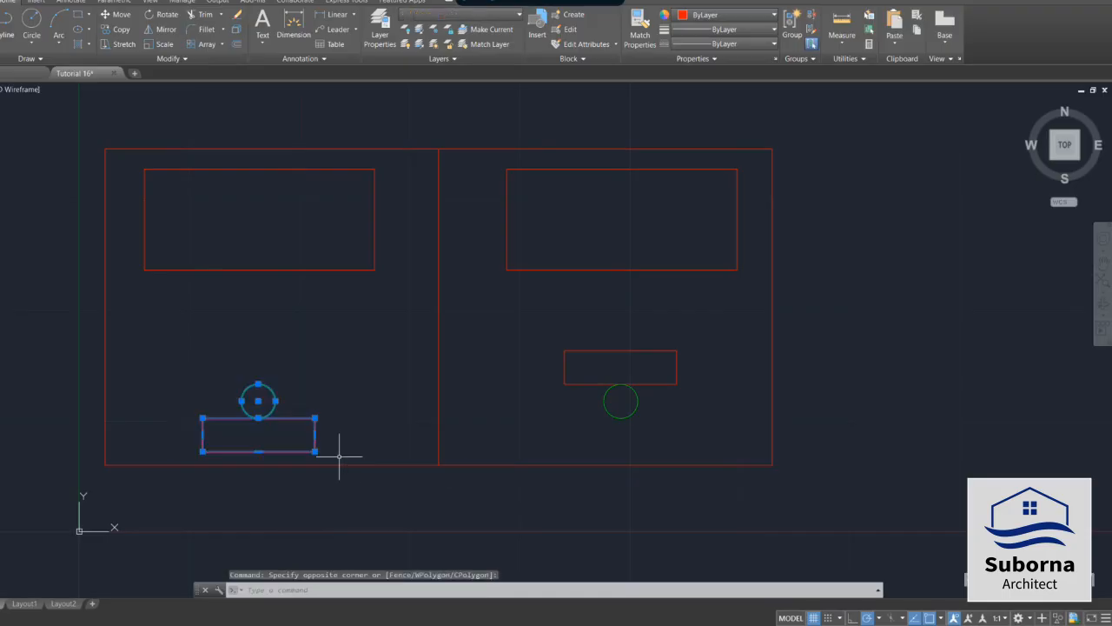
click(163, 16)
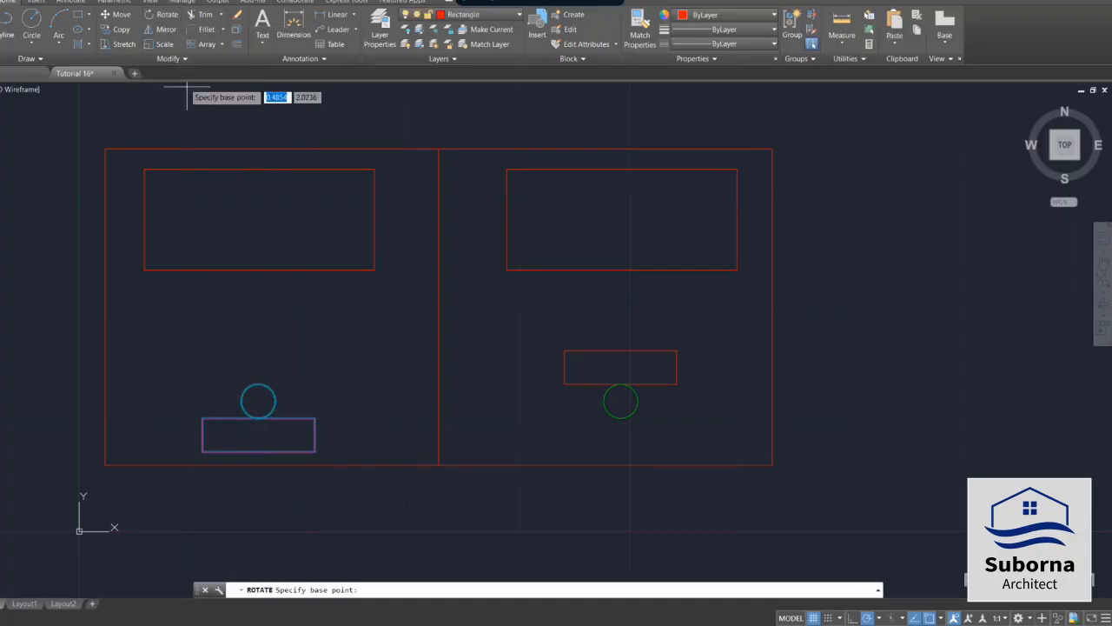
click(258, 400)
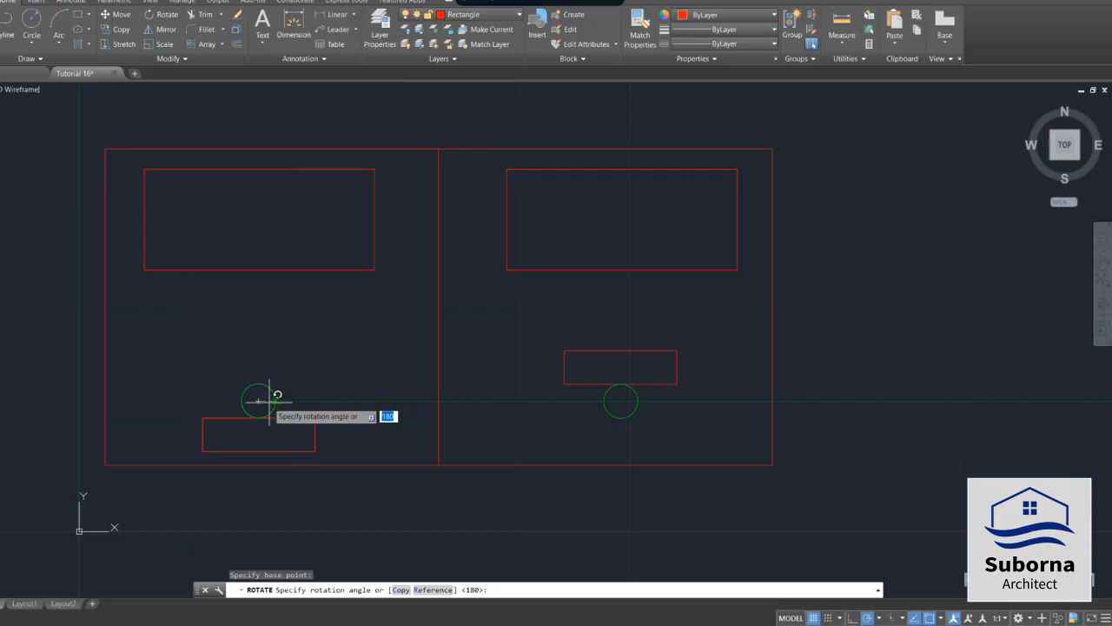
text(90)
key(Return)
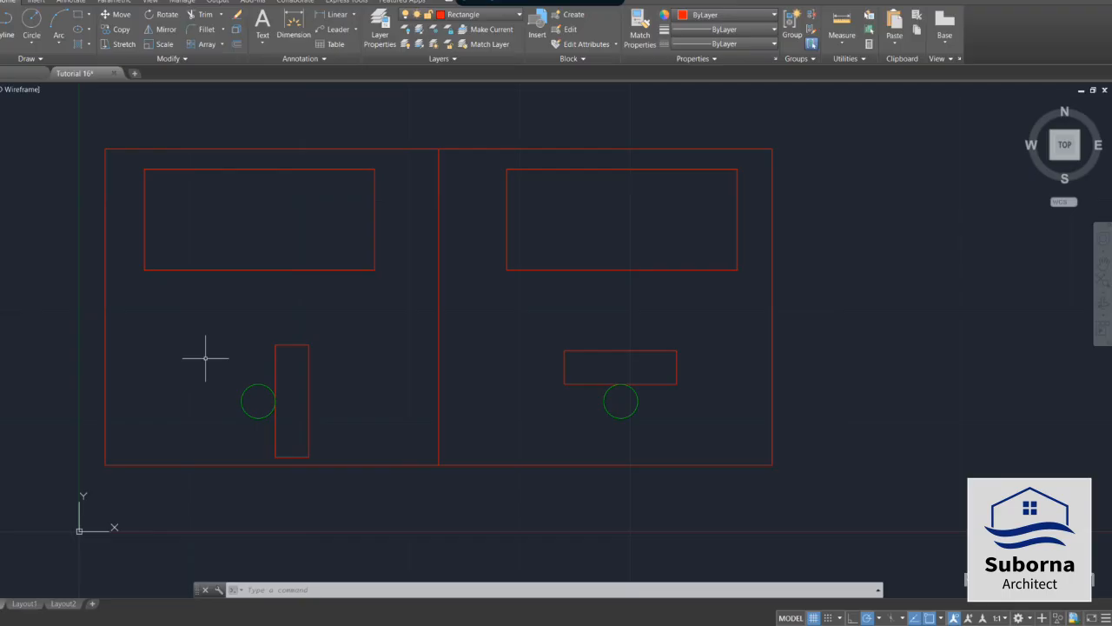
Step: Rotate the left room's upright rectangle and circle another 90° about the circle's centre, bringing the rectangle back above the circle
text(ro)
key(Return)
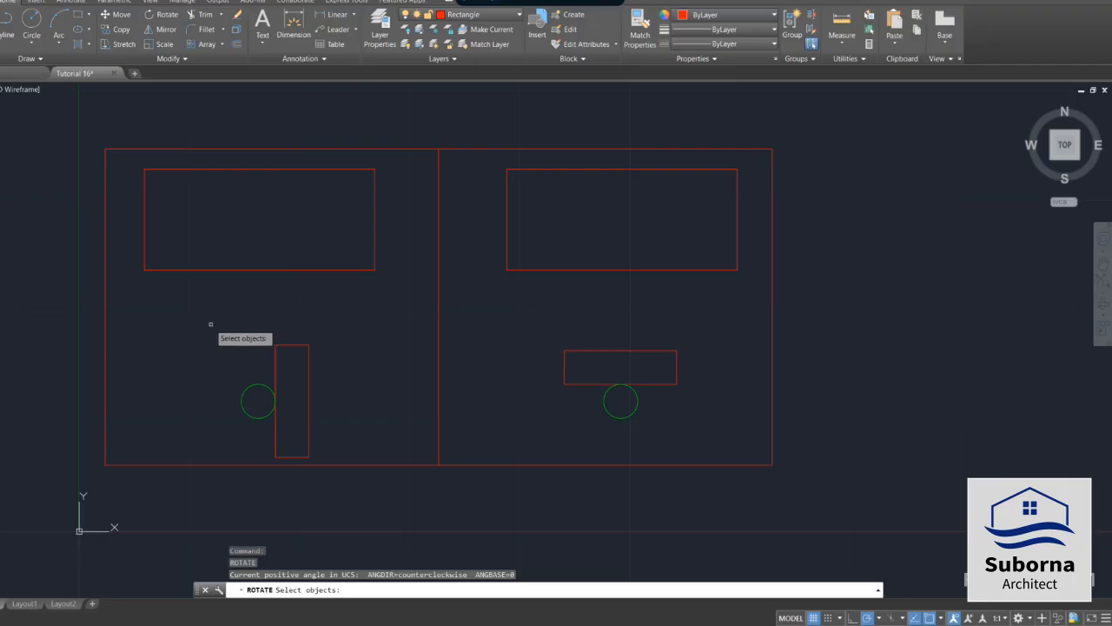
click(207, 318)
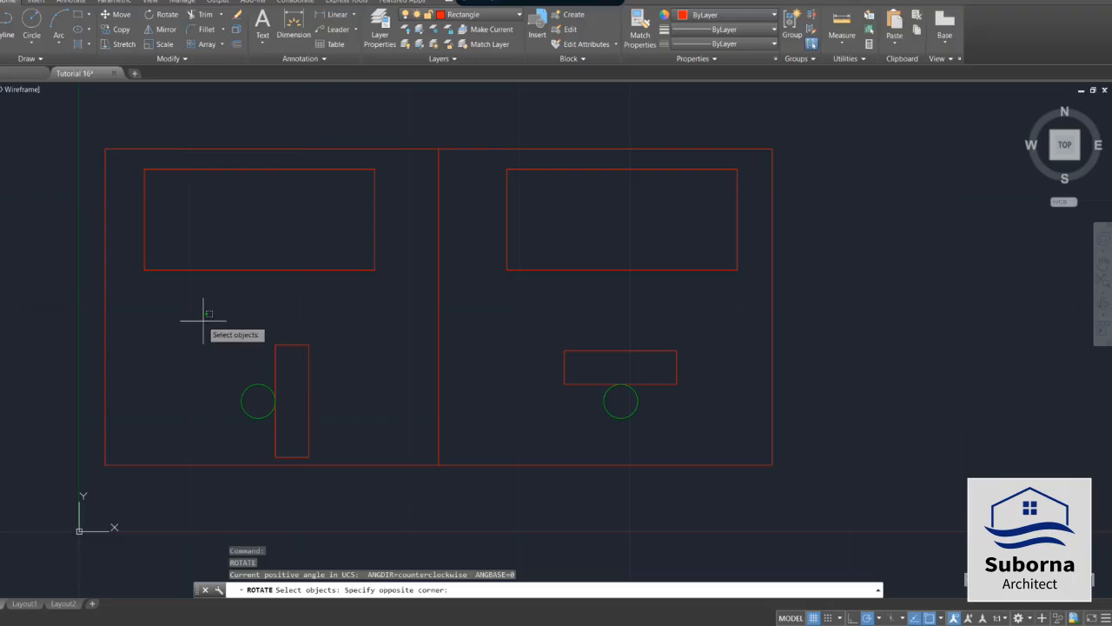
click(345, 460)
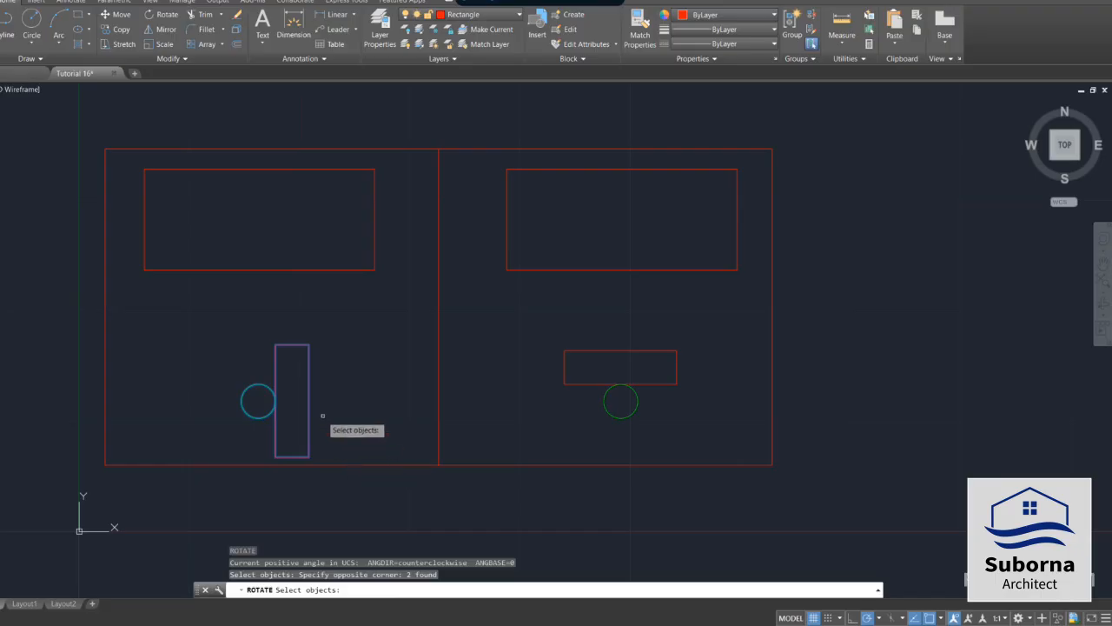
key(Return)
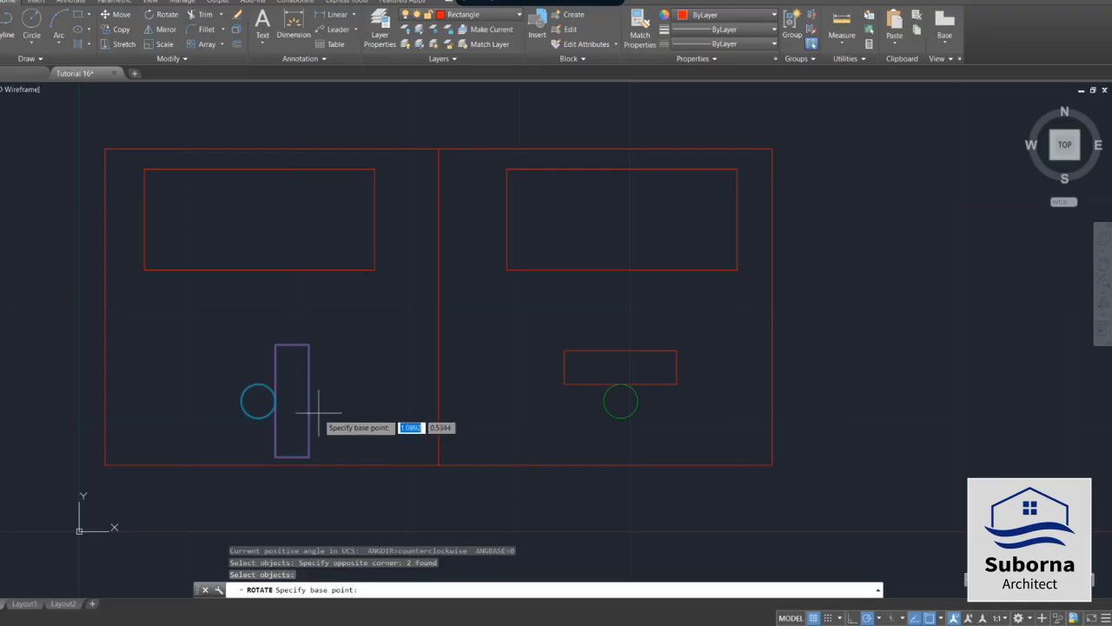
click(258, 401)
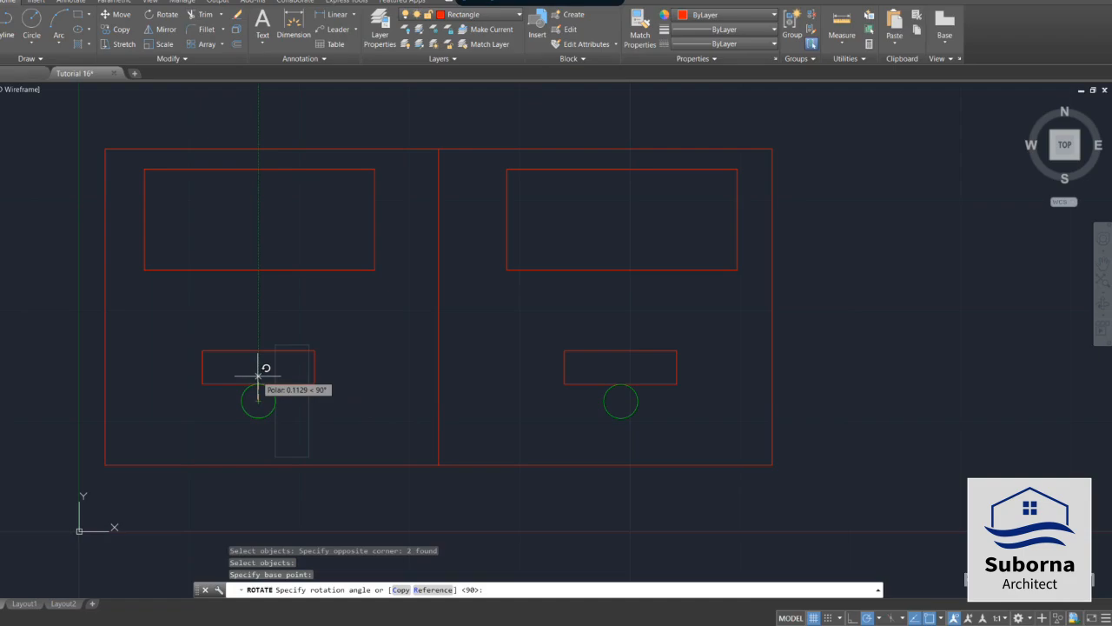
key(Escape)
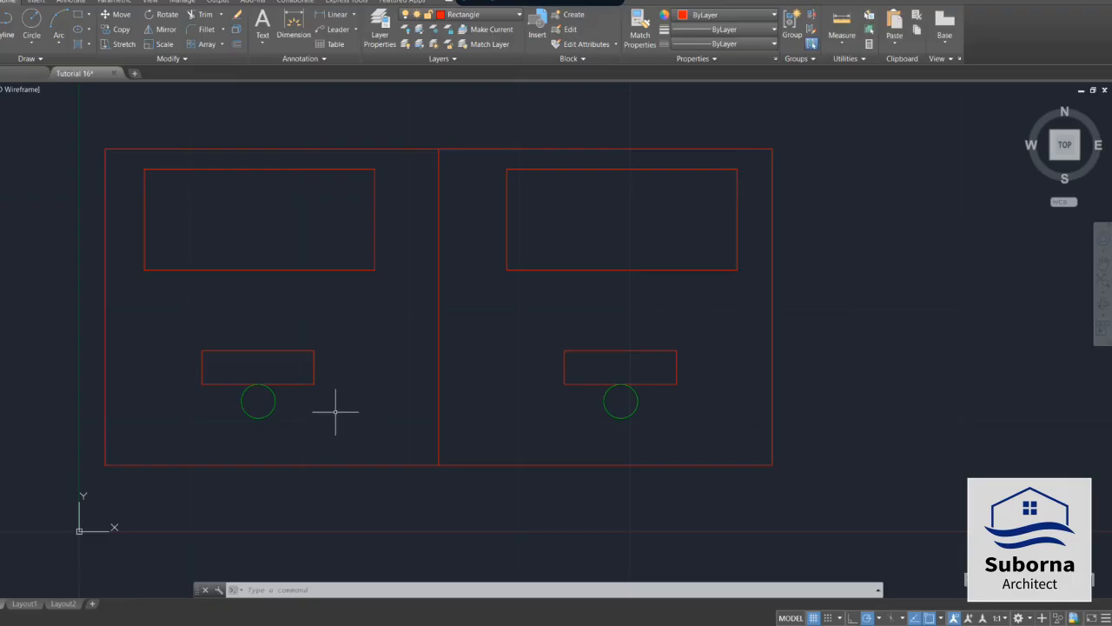
Step: Scale the left room's small rectangle and circle by a factor of 0.5, using the circle's centre as base point
click(170, 327)
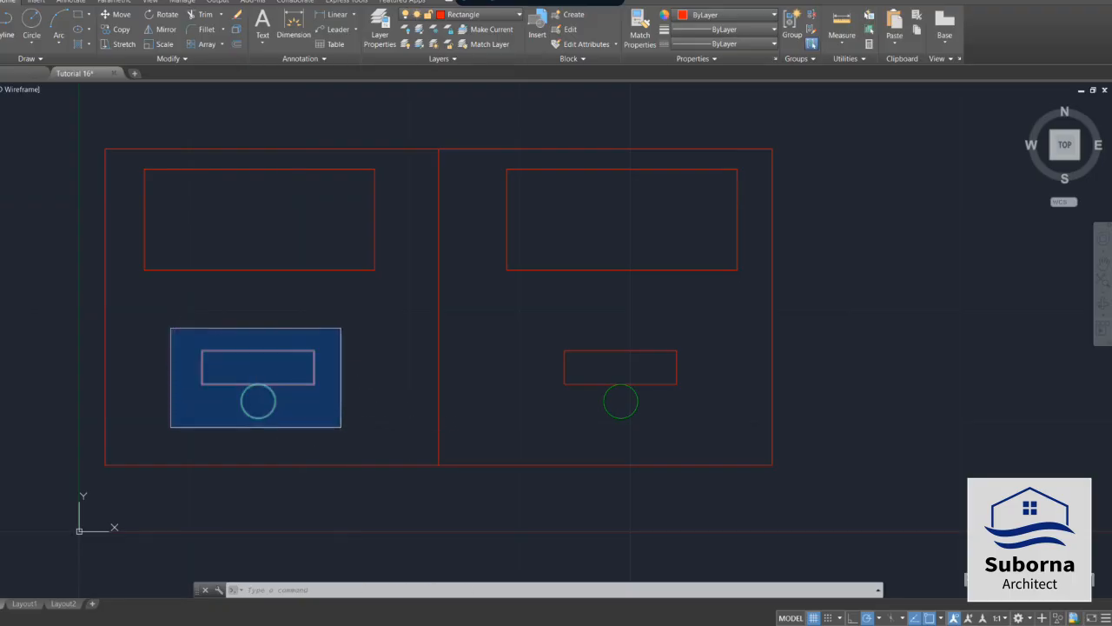
click(340, 427)
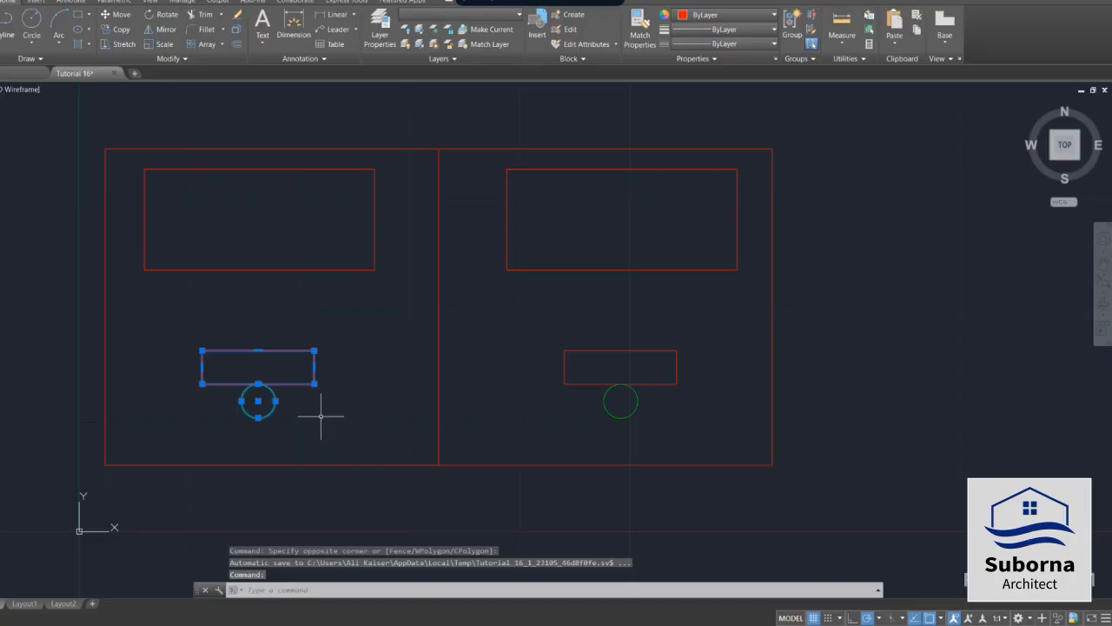
right_click(297, 330)
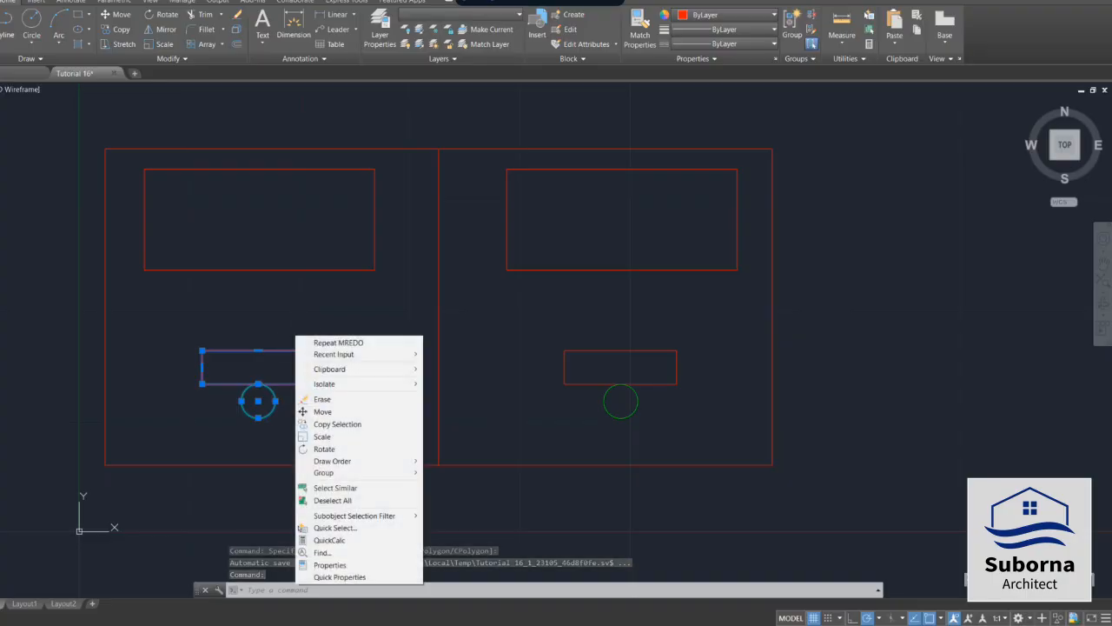
click(348, 444)
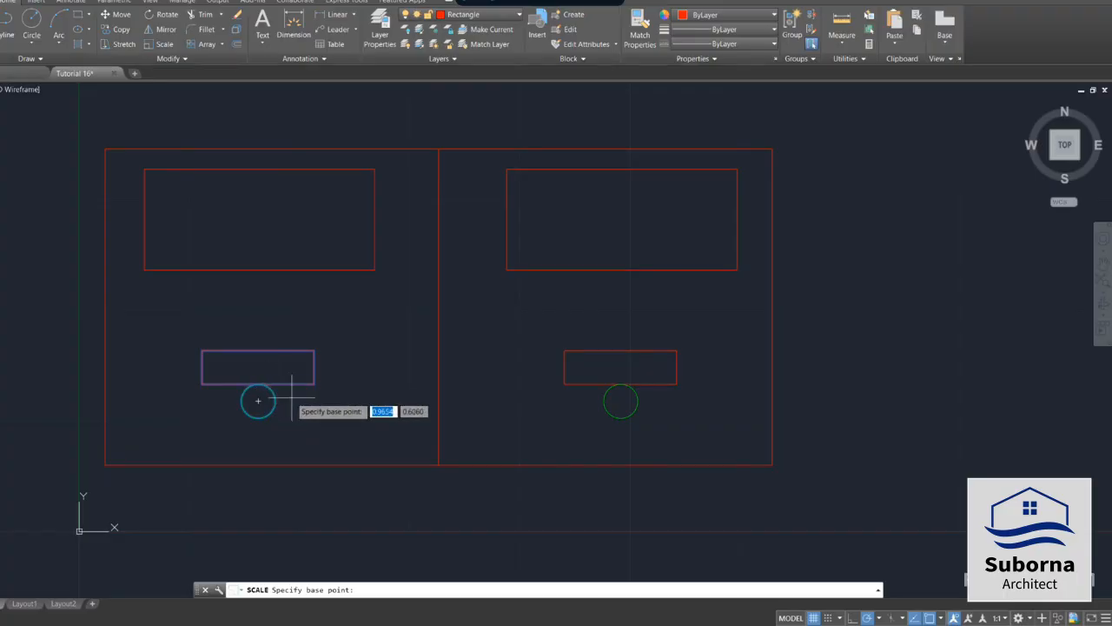
click(258, 400)
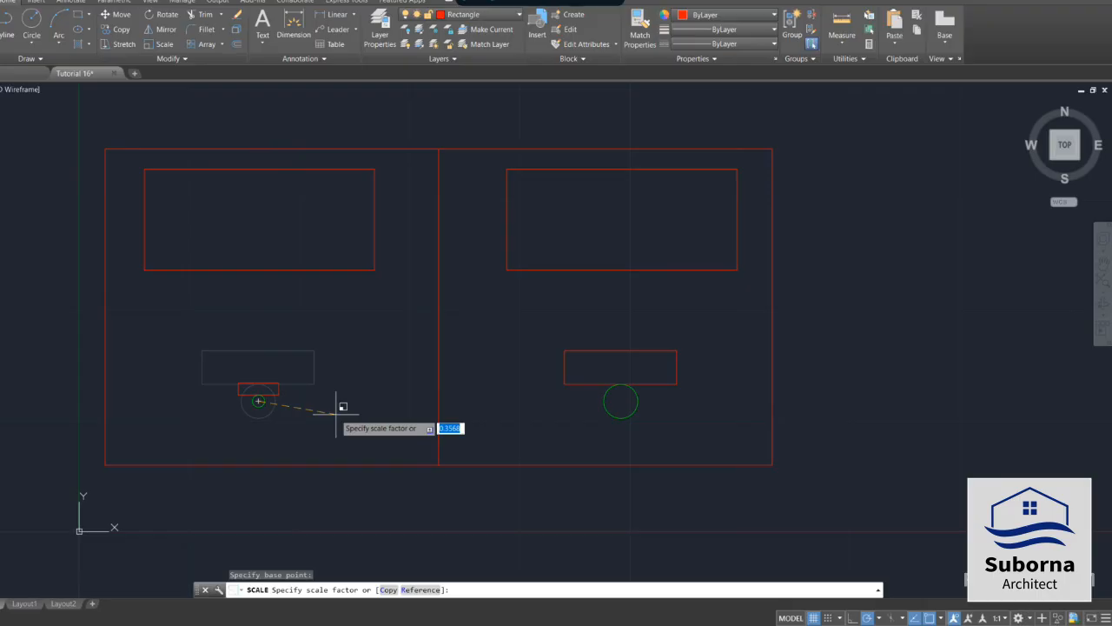
text(0.5)
key(Return)
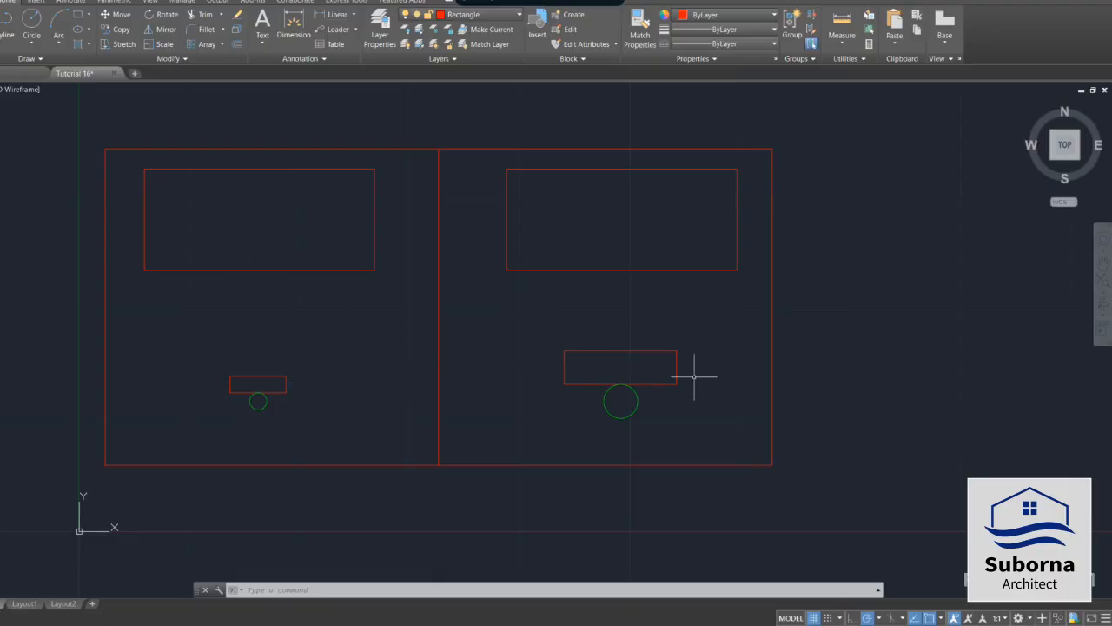
Step: Scale the right room's small rectangle and circle by a factor of 0.5 about the circle's centre
scroll(700, 377, up, 2)
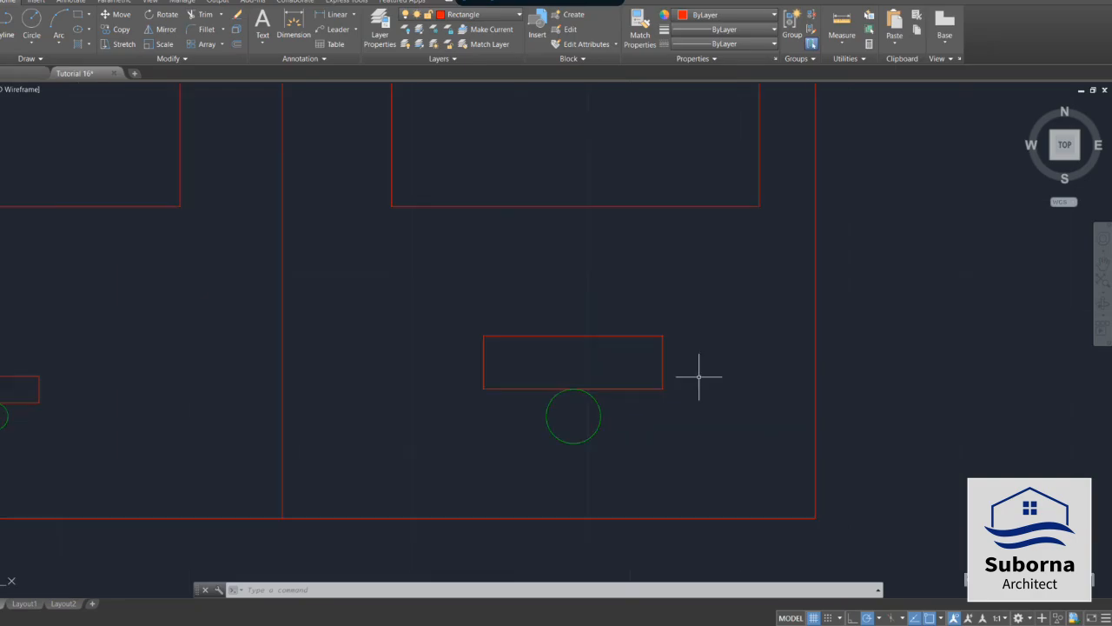
click(436, 318)
click(700, 463)
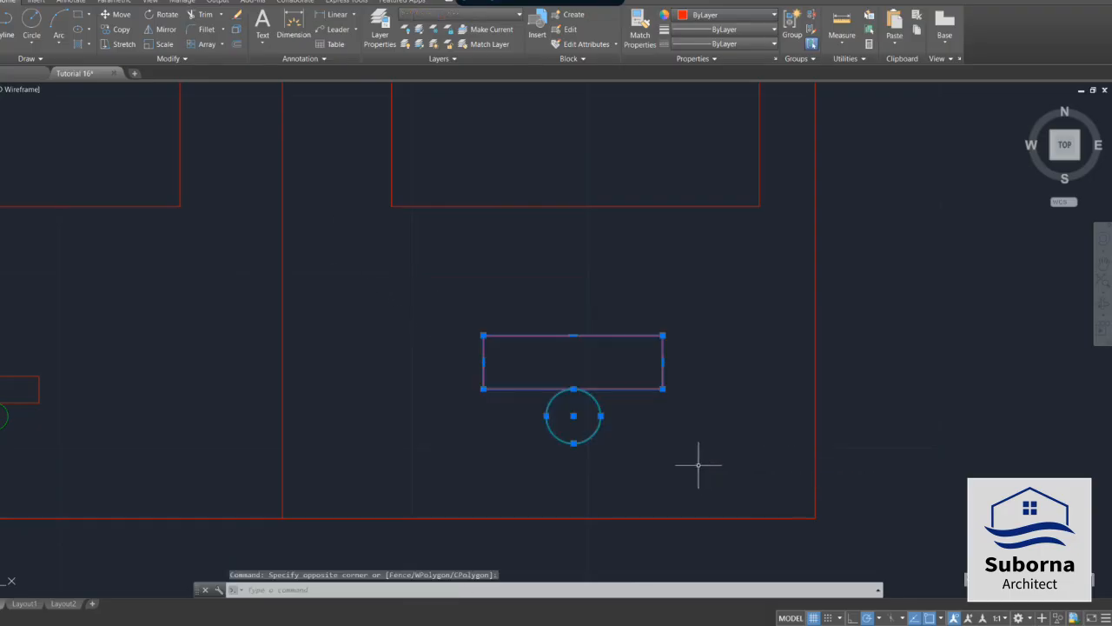
click(156, 44)
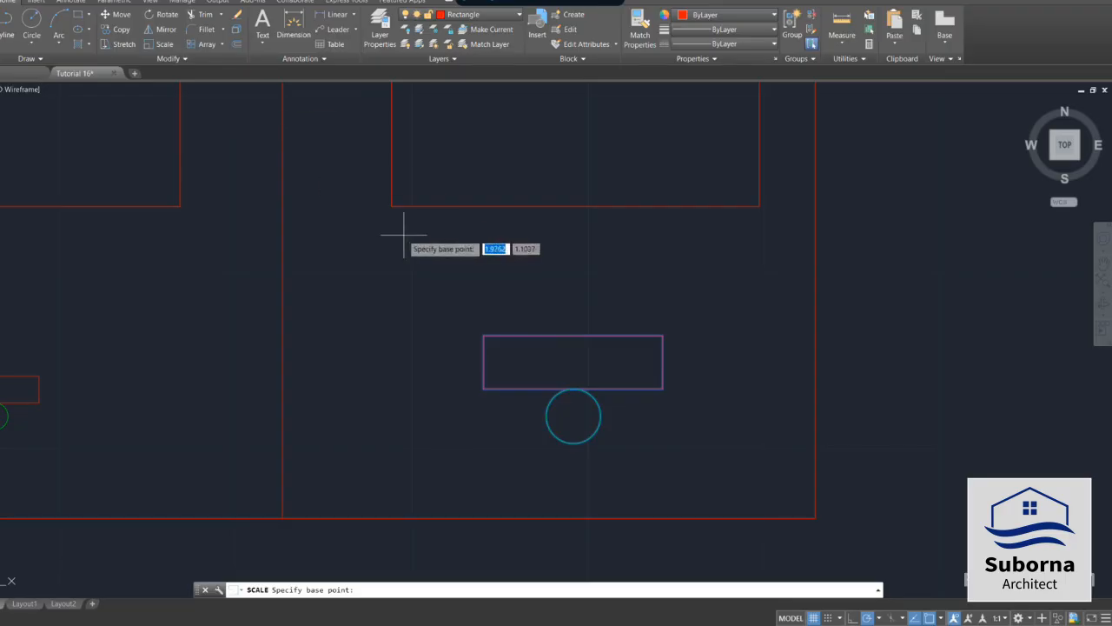
click(573, 416)
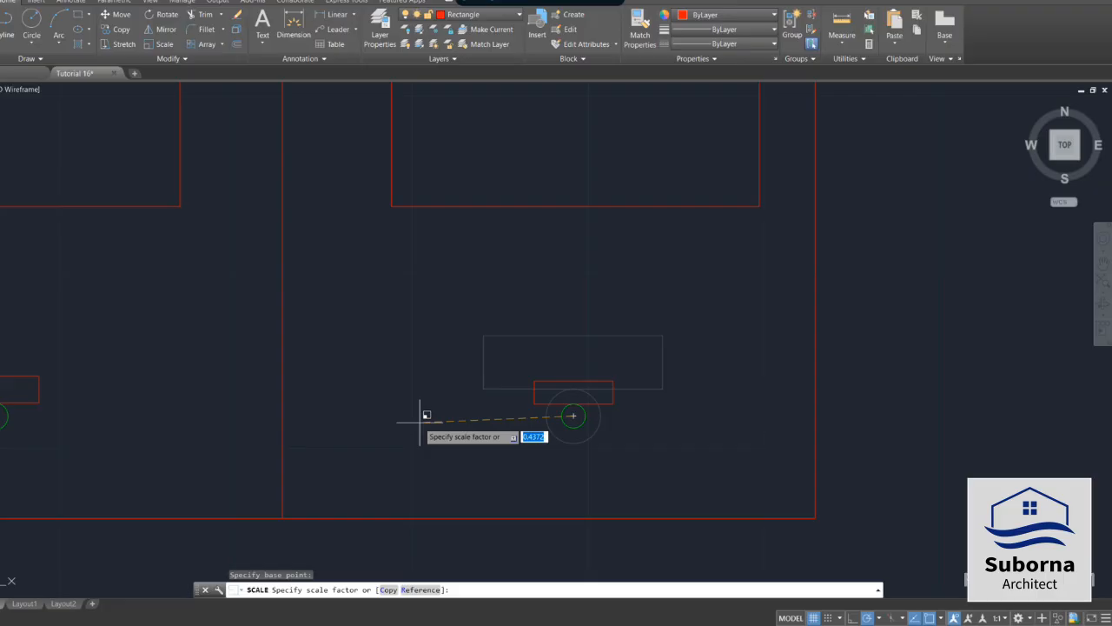
text(0.5)
key(Return)
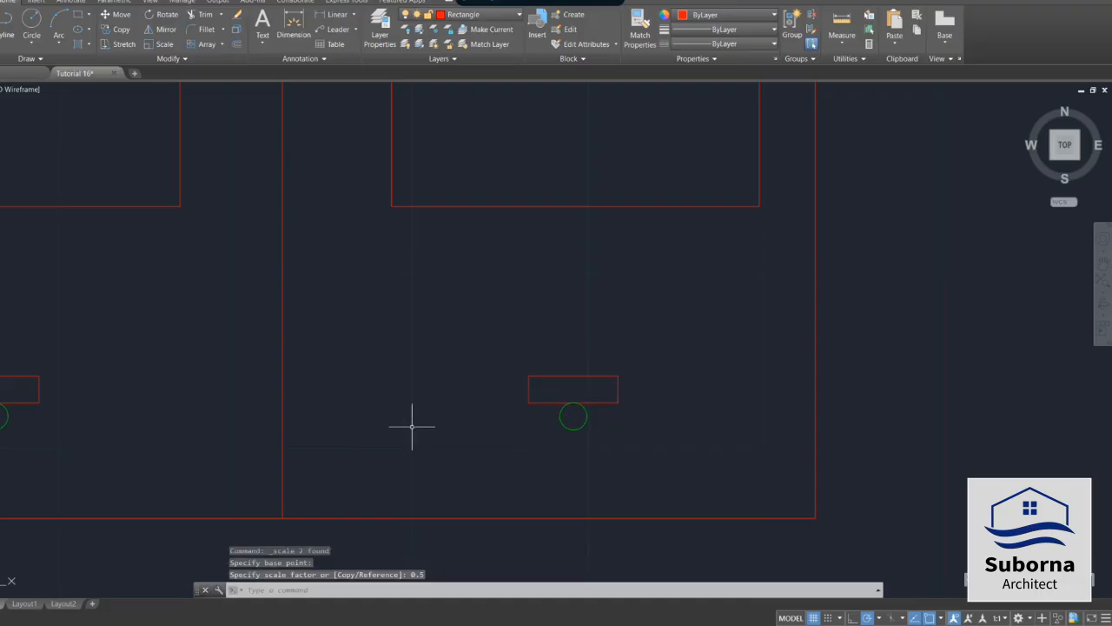
scroll(414, 428, down, 2)
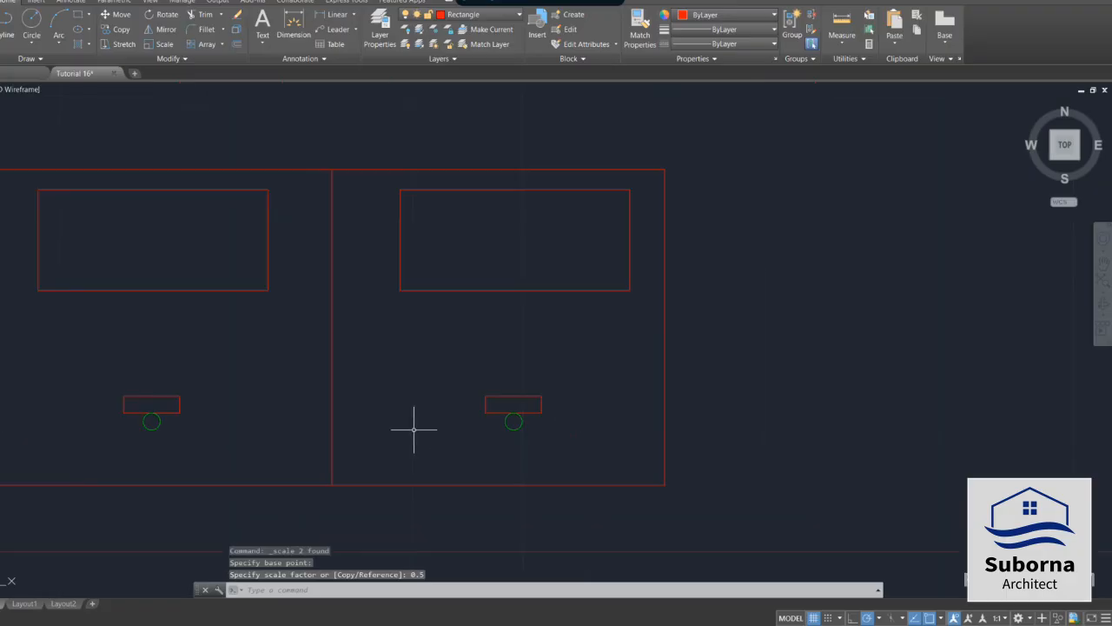